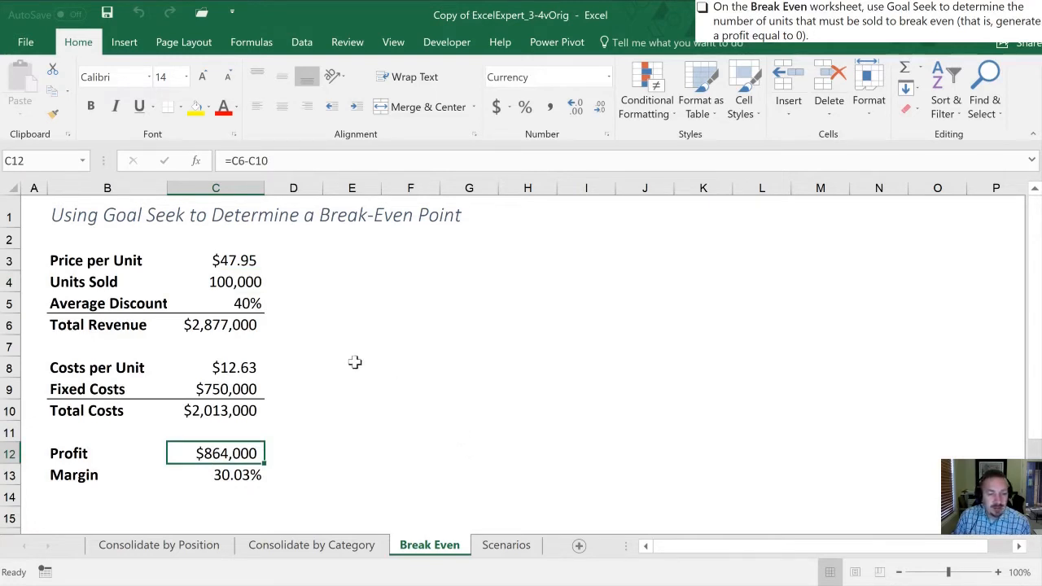
# Start a Goal Seek on the Break Even sheet that sets the Profit cell C12 to a value of 0
pyautogui.click(309, 366)
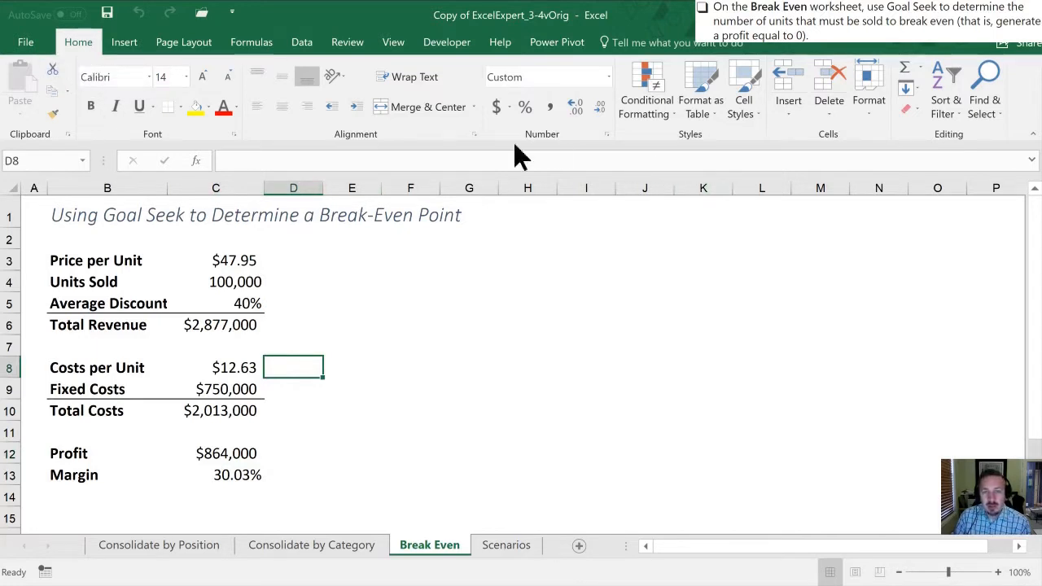
pyautogui.click(302, 45)
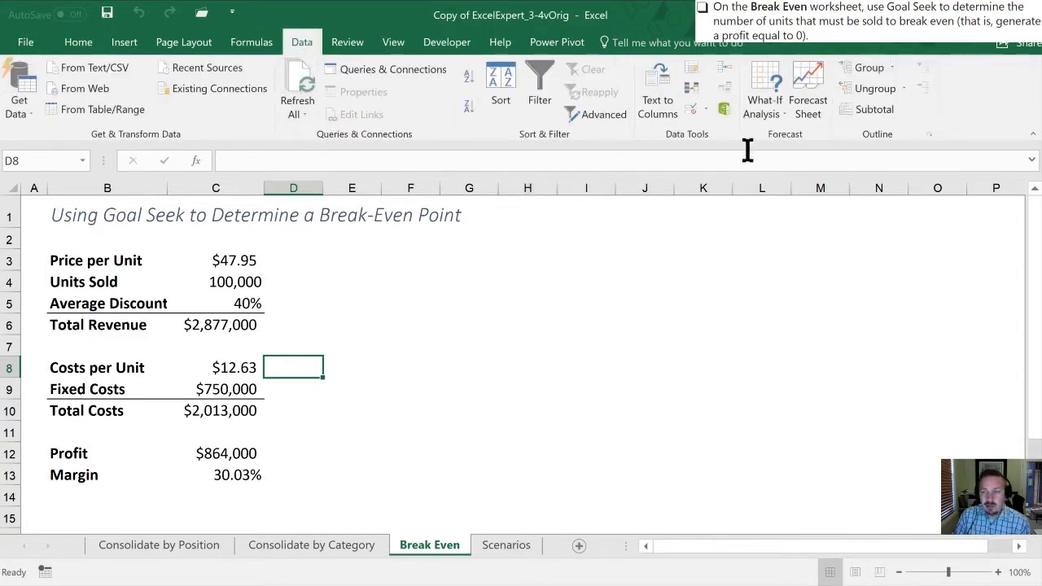
pyautogui.click(778, 120)
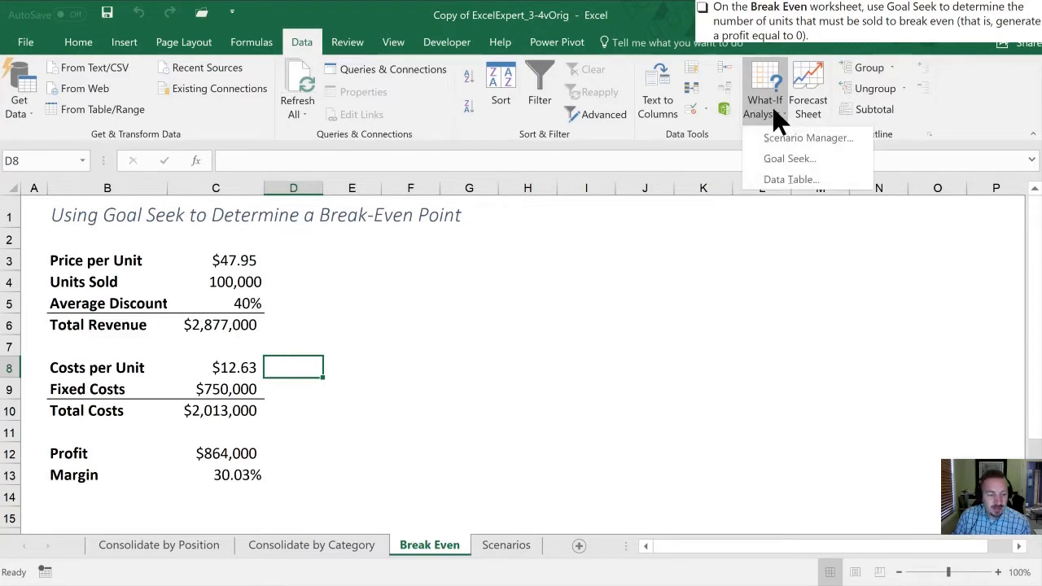
pyautogui.click(789, 159)
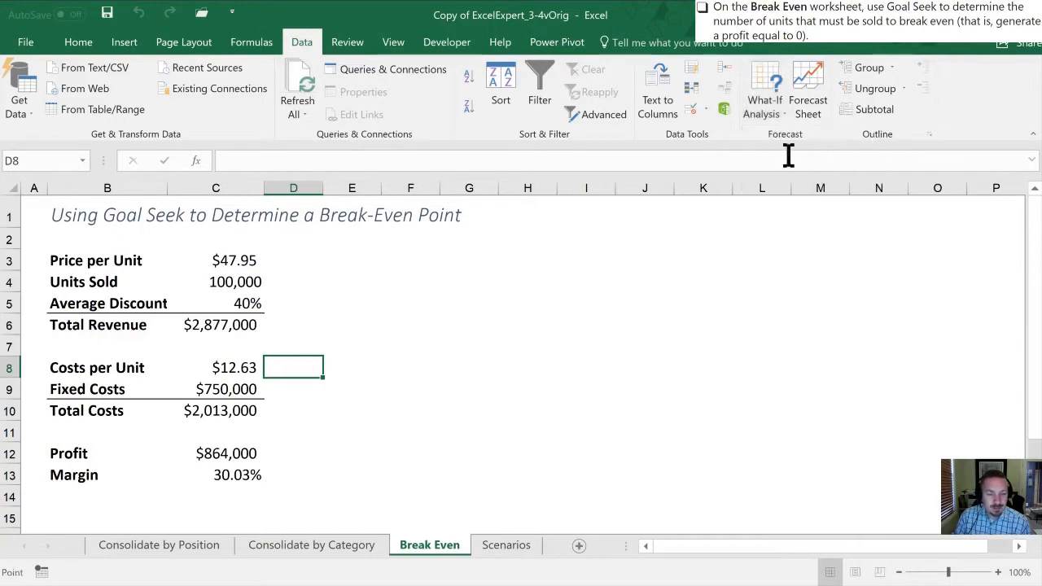
pyautogui.moveTo(477, 296); pyautogui.dragTo(408, 243)
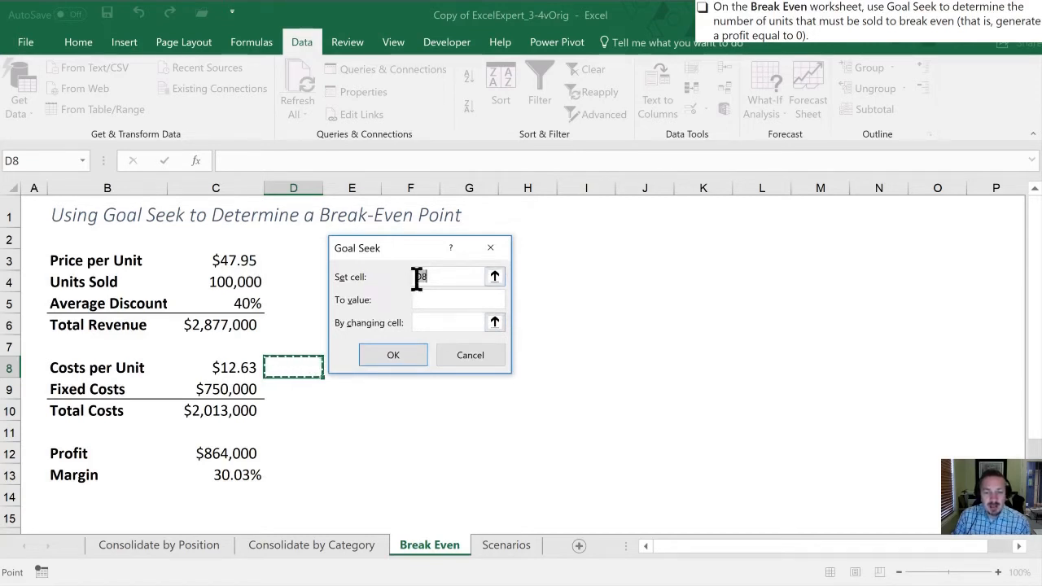
pyautogui.click(214, 452)
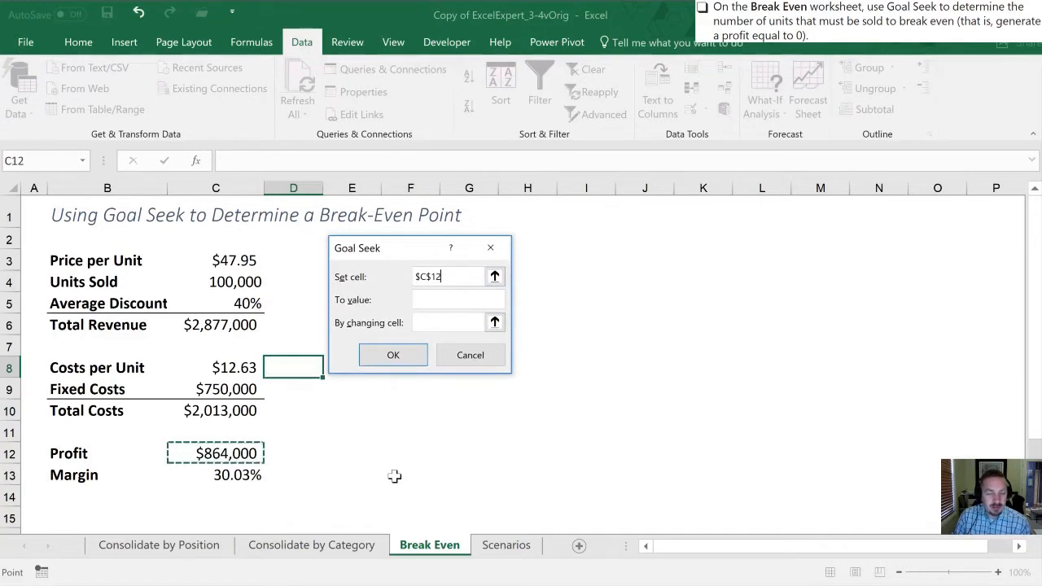
pyautogui.click(423, 299)
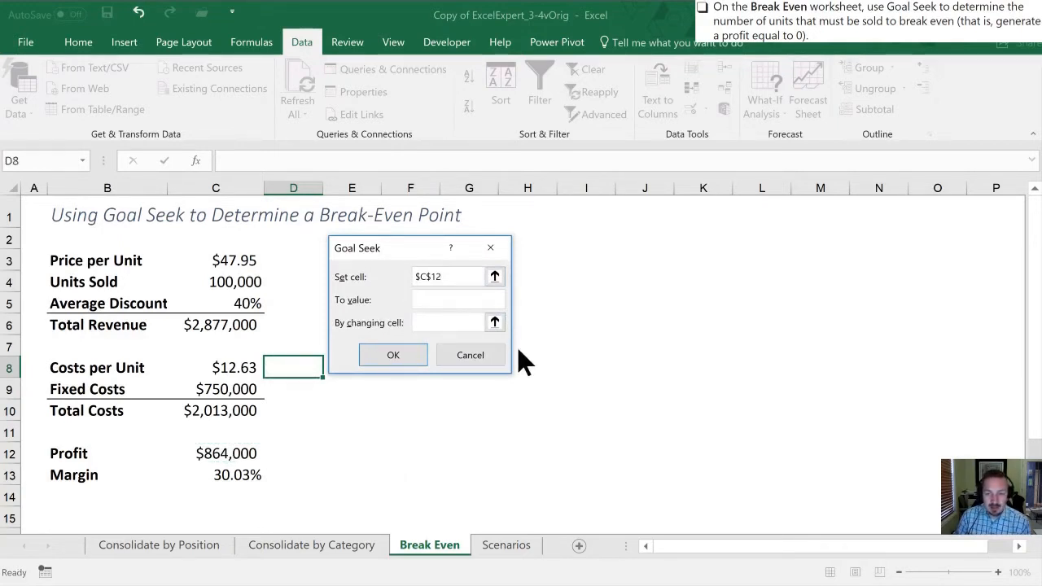
pyautogui.write('0')
# Use the Units Sold cell C4 as the Goal Seek changing cell, run the calculation and accept the solution
pyautogui.click(429, 322)
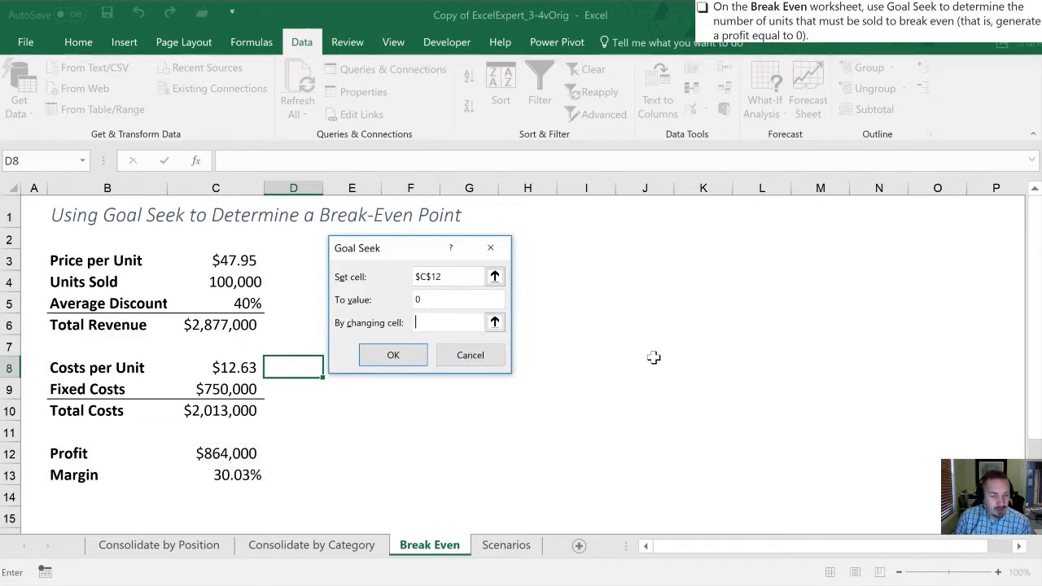
pyautogui.click(494, 322)
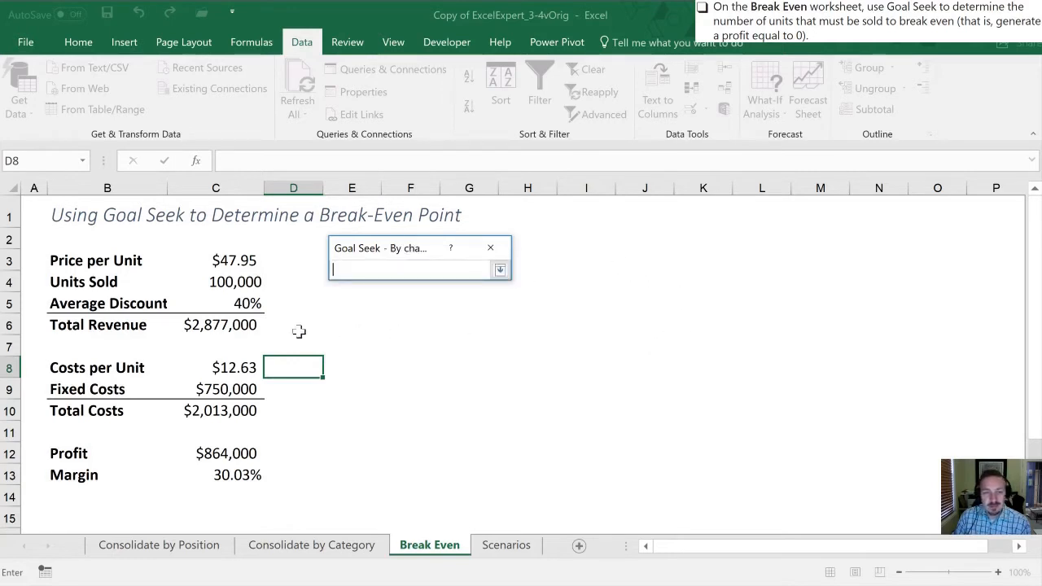
pyautogui.click(230, 275)
pyautogui.click(500, 269)
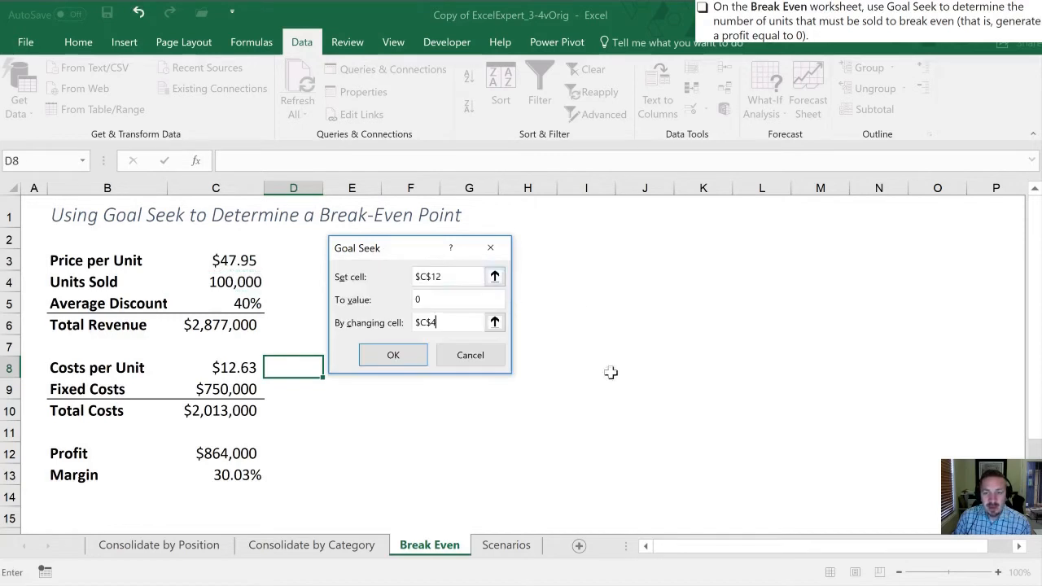
pyautogui.click(418, 298)
pyautogui.write('0')
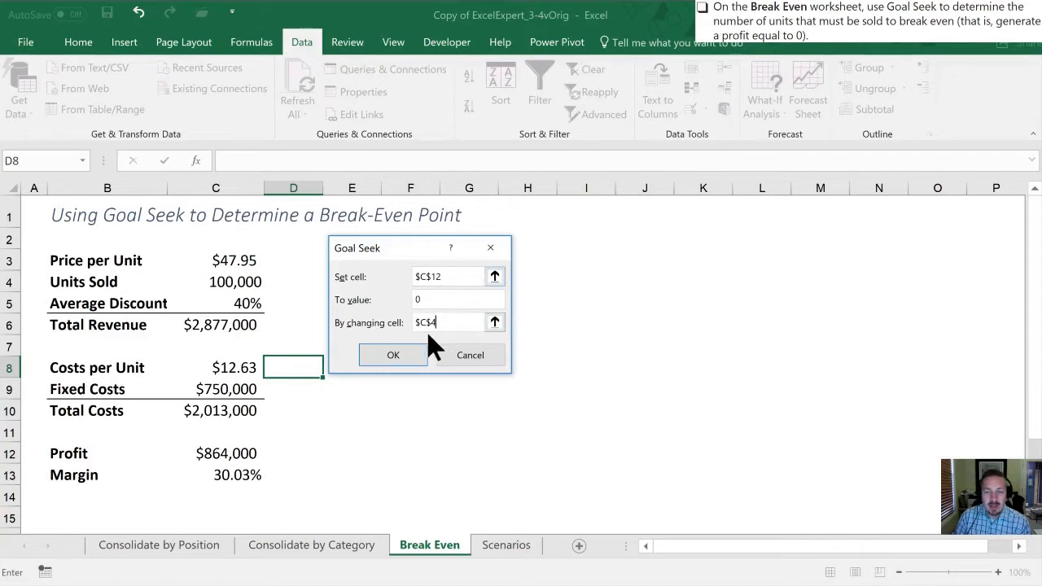
pyautogui.click(391, 355)
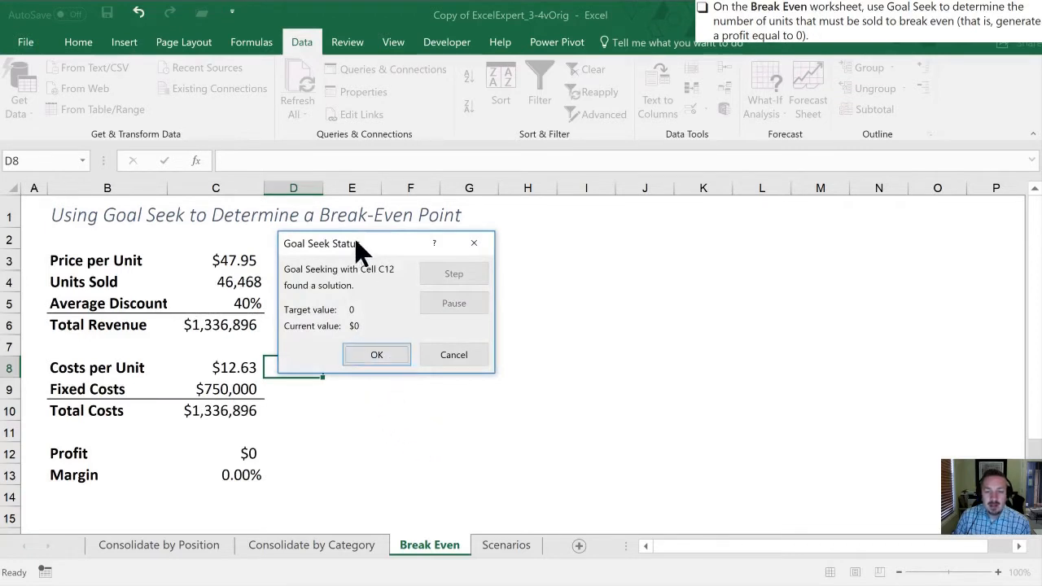
pyautogui.moveTo(354, 237); pyautogui.dragTo(394, 230)
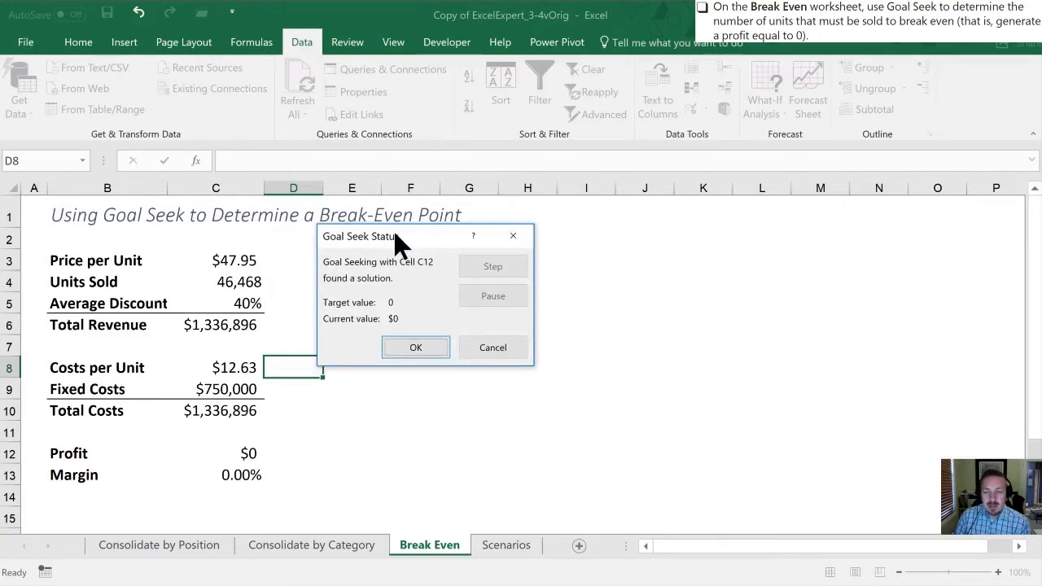
pyautogui.click(410, 345)
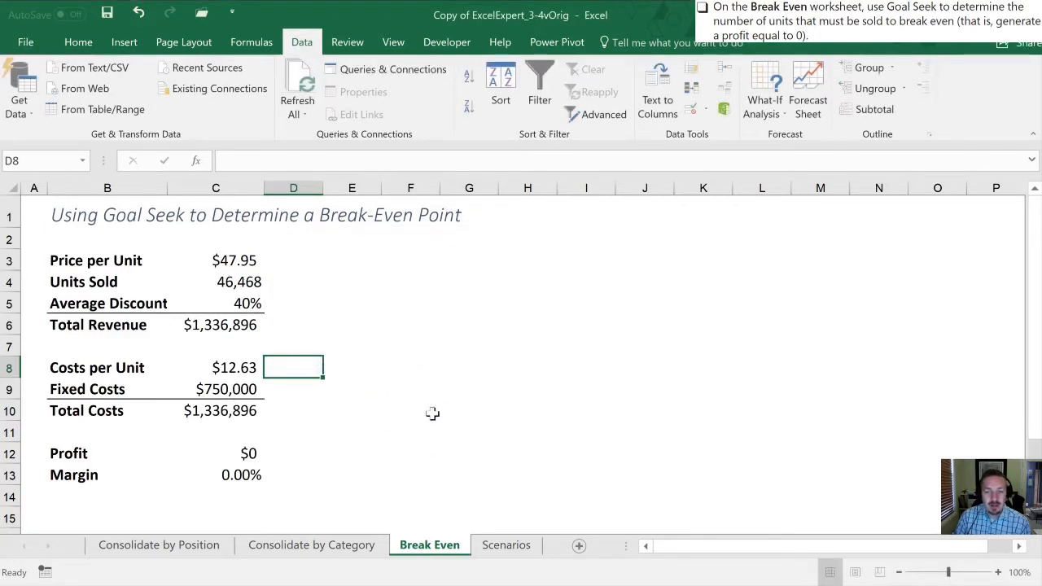
# Inspect the Units Sold and Profit cells, and undo the Goal Seek result
pyautogui.click(230, 282)
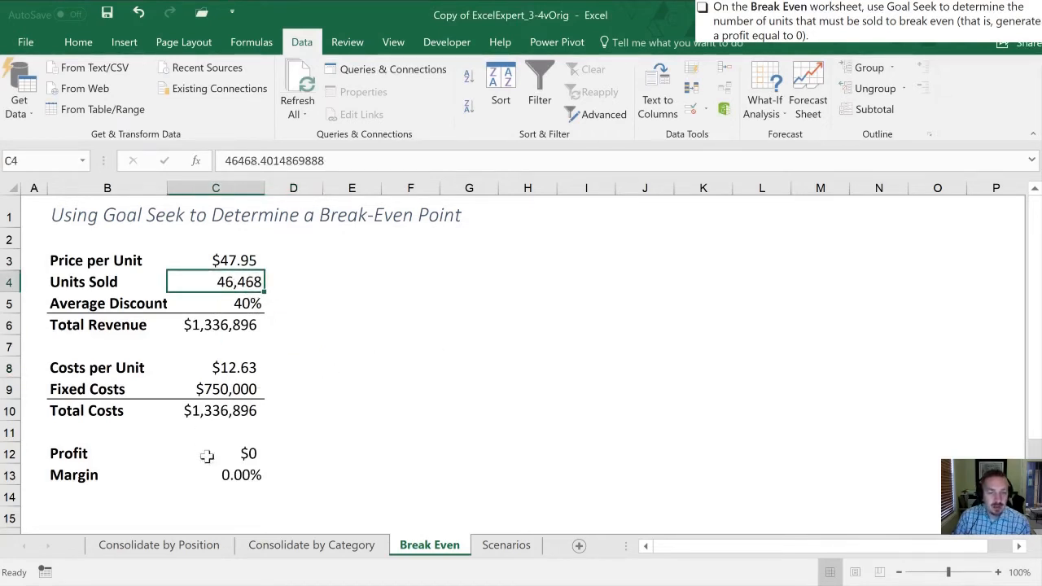
pyautogui.click(241, 453)
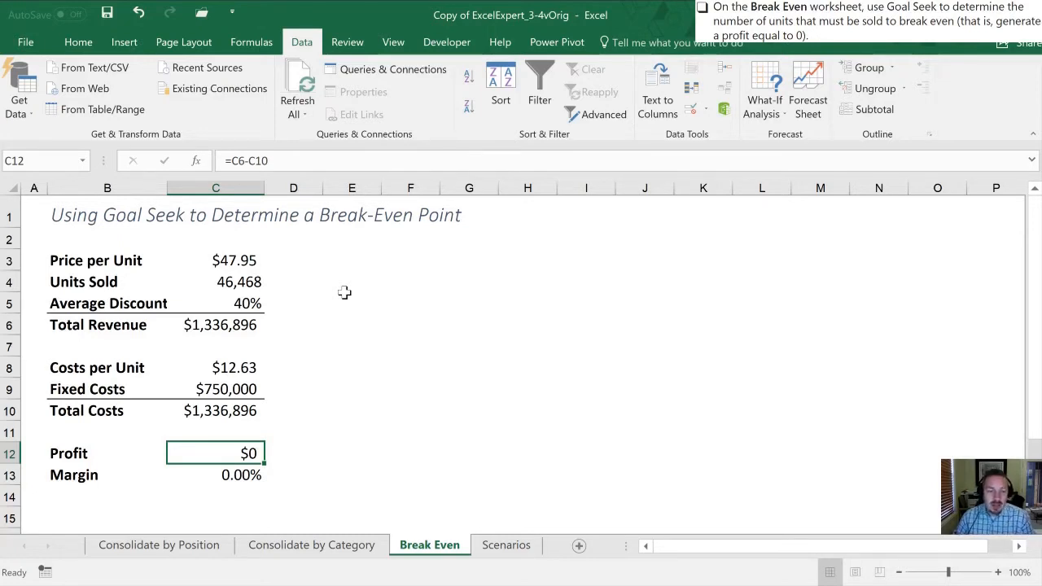
pyautogui.click(238, 281)
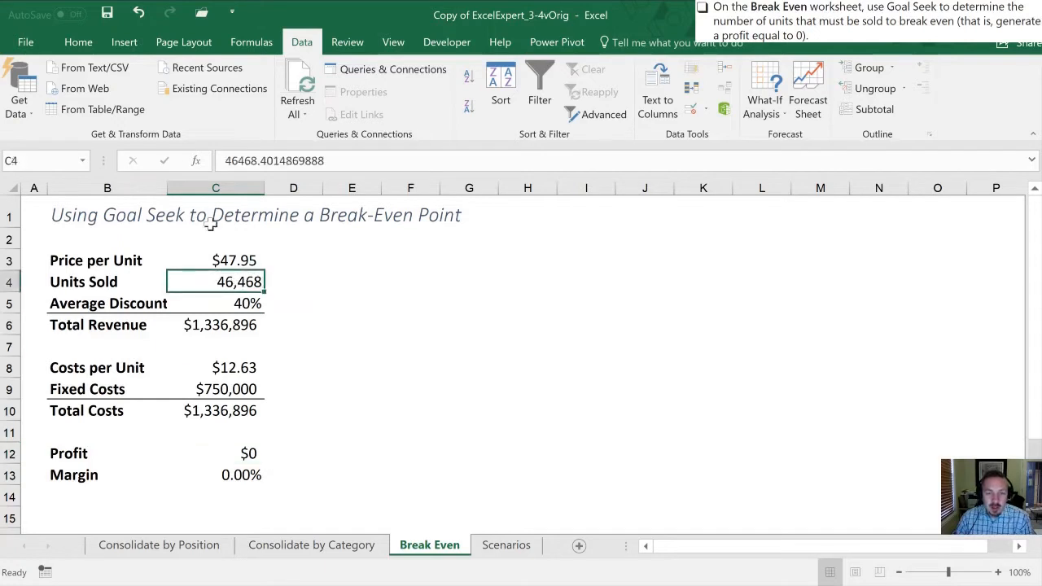
pyautogui.click(138, 14)
# Try 75,000, 60,000 and 40,000 in turn as the Units Sold value in cell C4
pyautogui.click(236, 286)
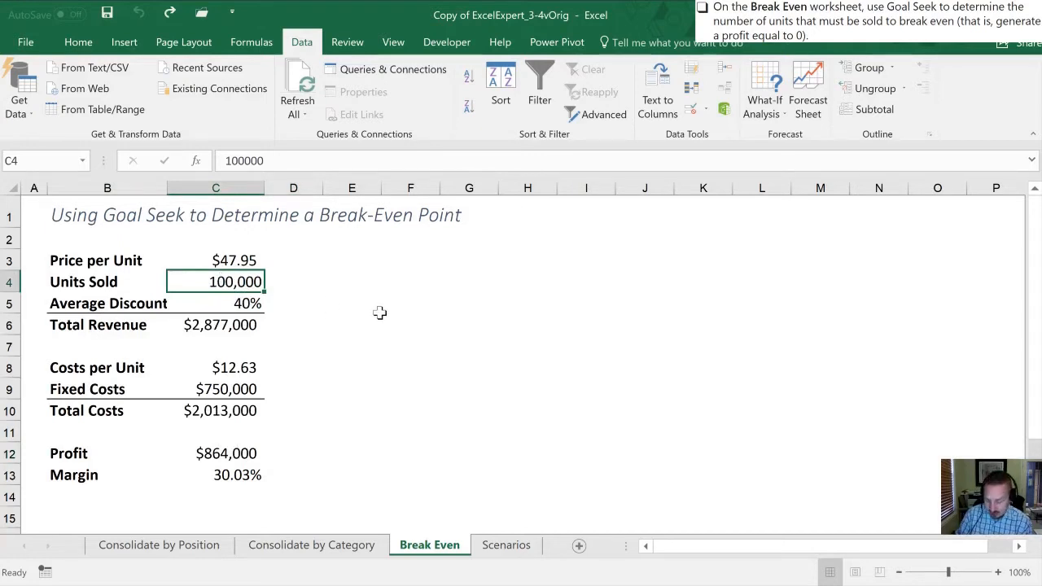
pyautogui.write('75000')
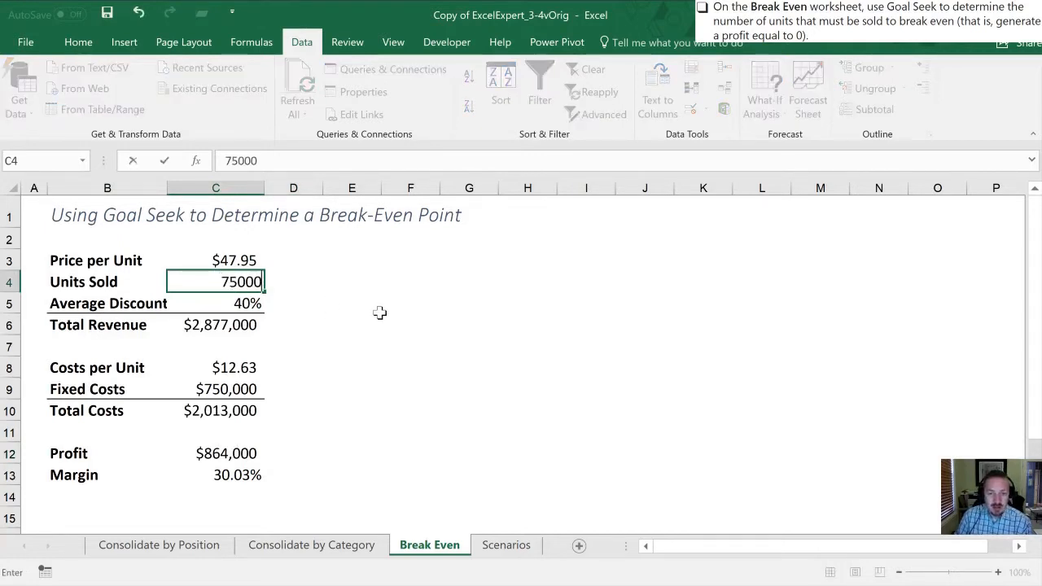
pyautogui.press('Return')
pyautogui.press('Up')
pyautogui.press('Down')
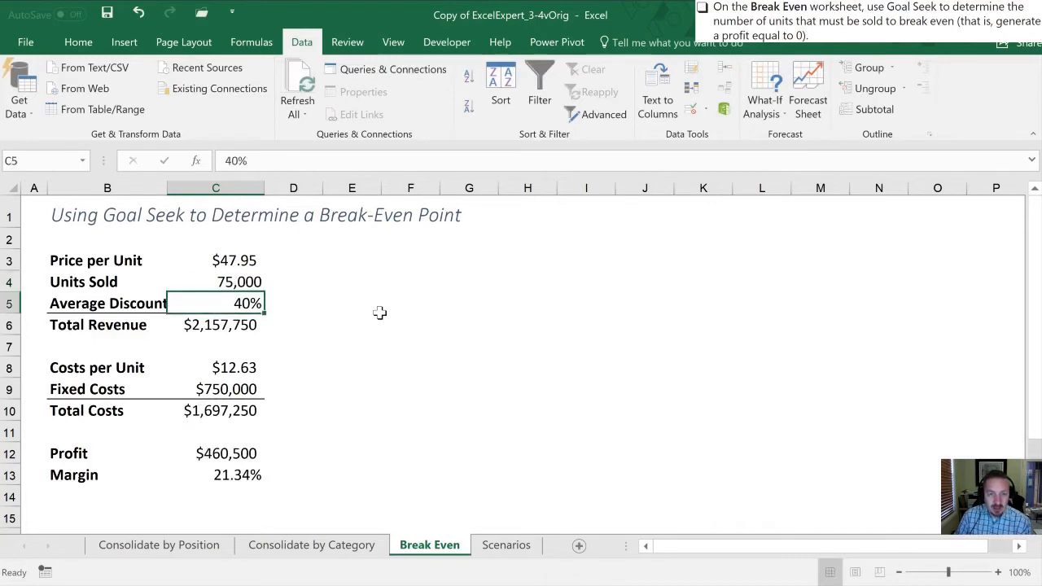
pyautogui.press('Up')
pyautogui.write('60000')
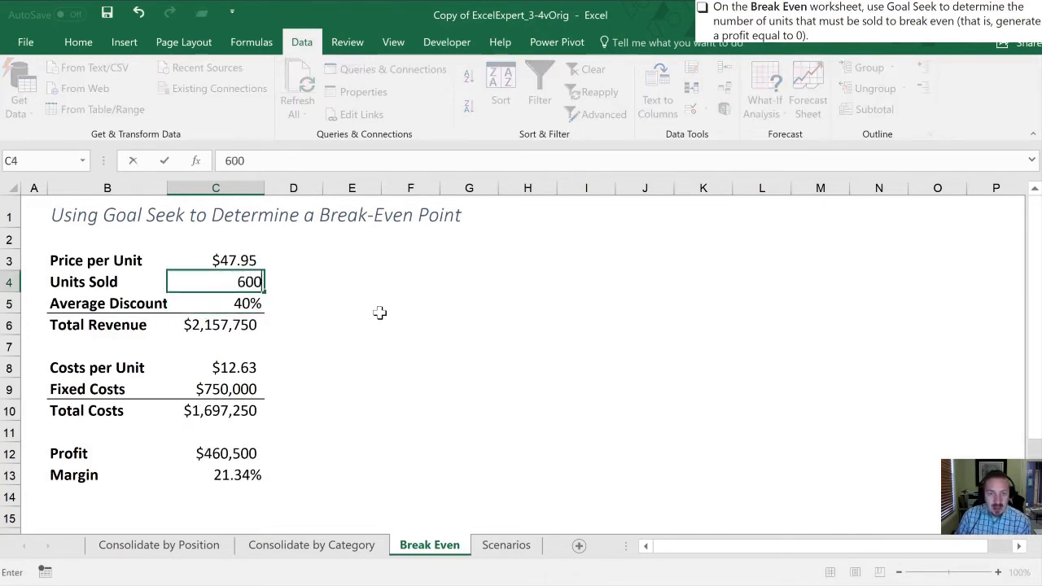
pyautogui.press('Return')
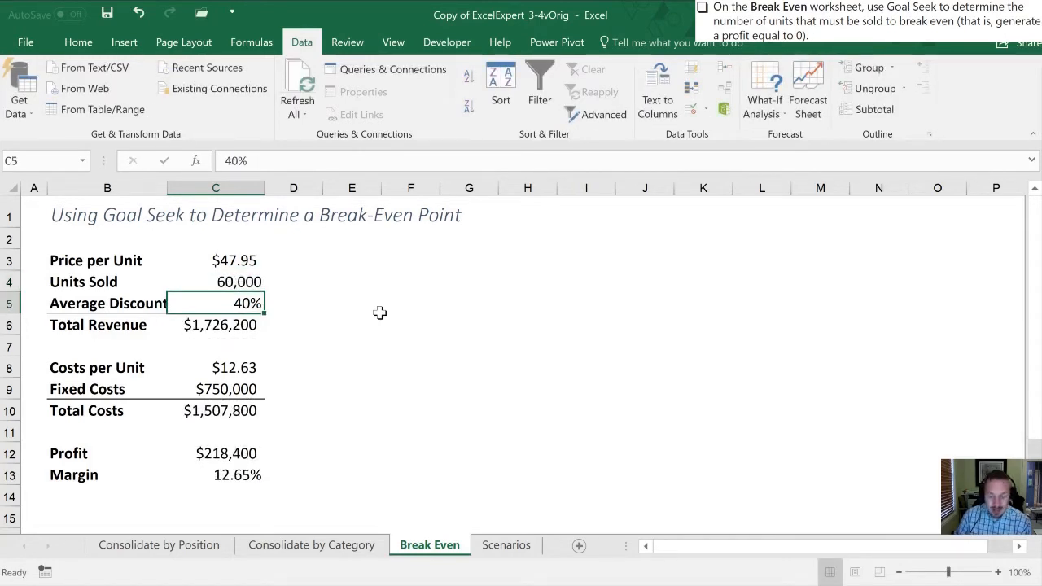
pyautogui.press('Up')
pyautogui.write('400')
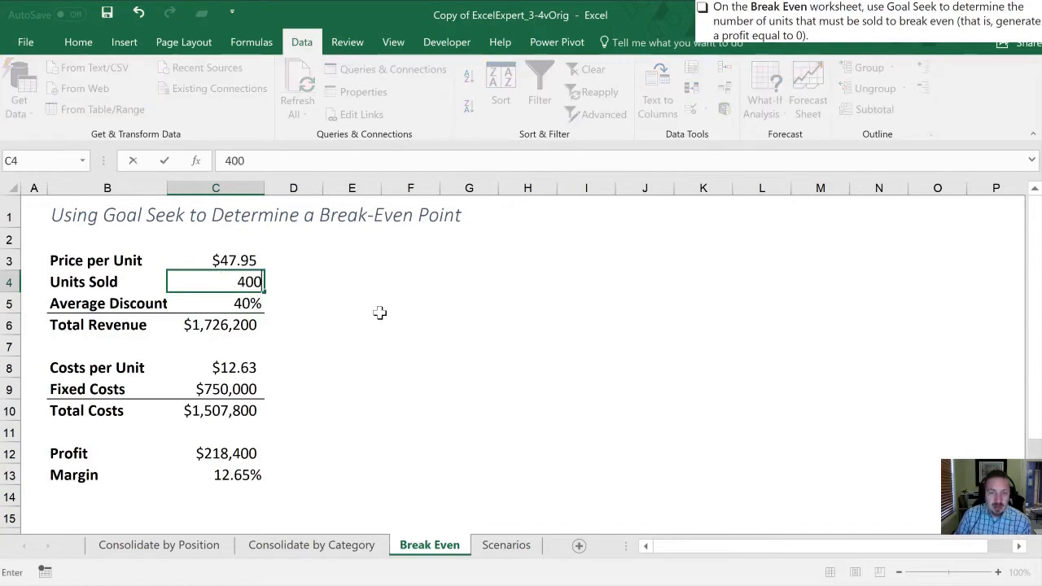
pyautogui.write('00')
pyautogui.press('Return')
# Set Units Sold in cell C4 to 45,000
pyautogui.press('Up')
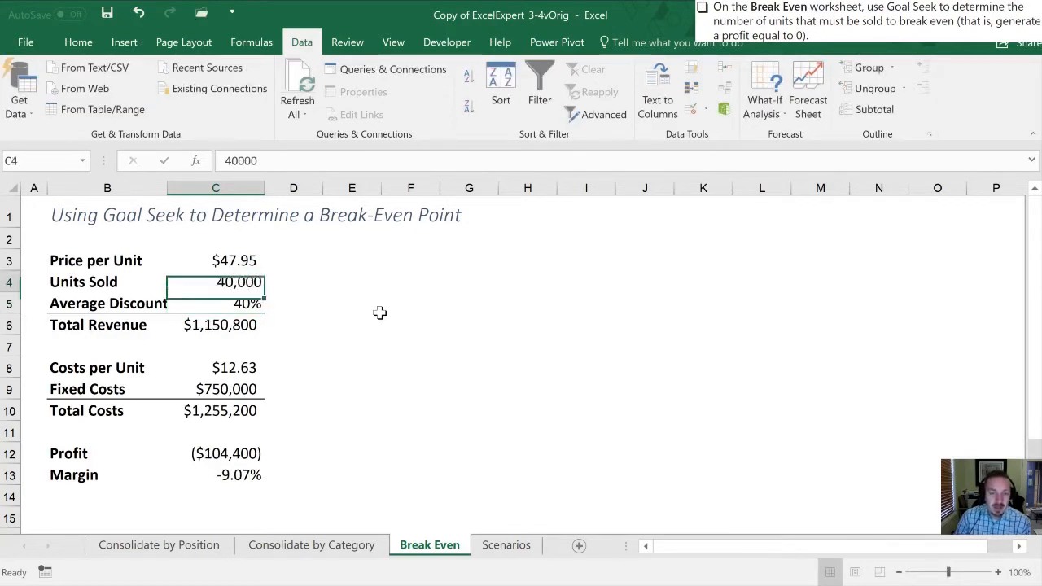
pyautogui.write('45000')
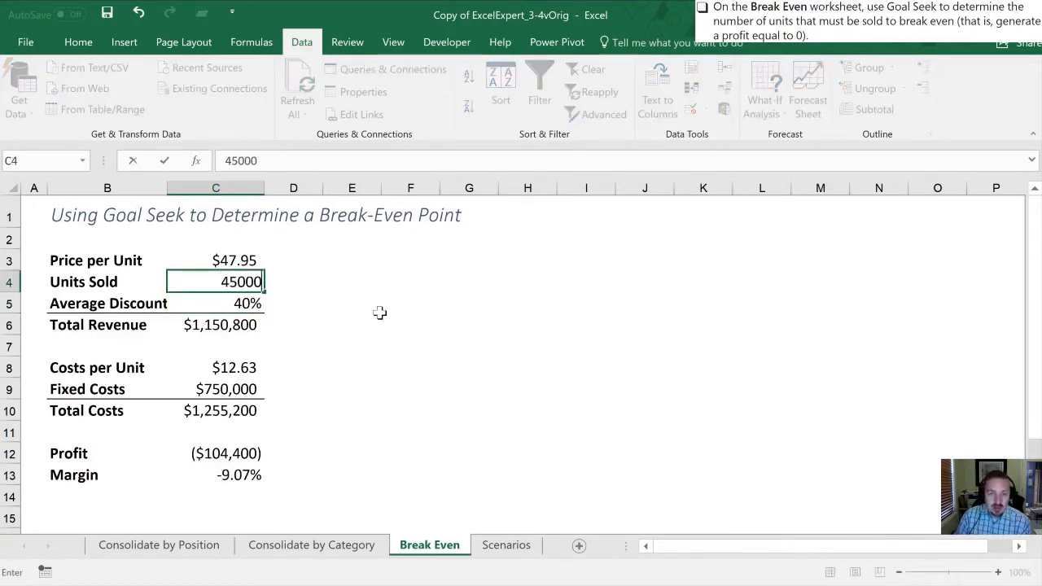
pyautogui.press('Return')
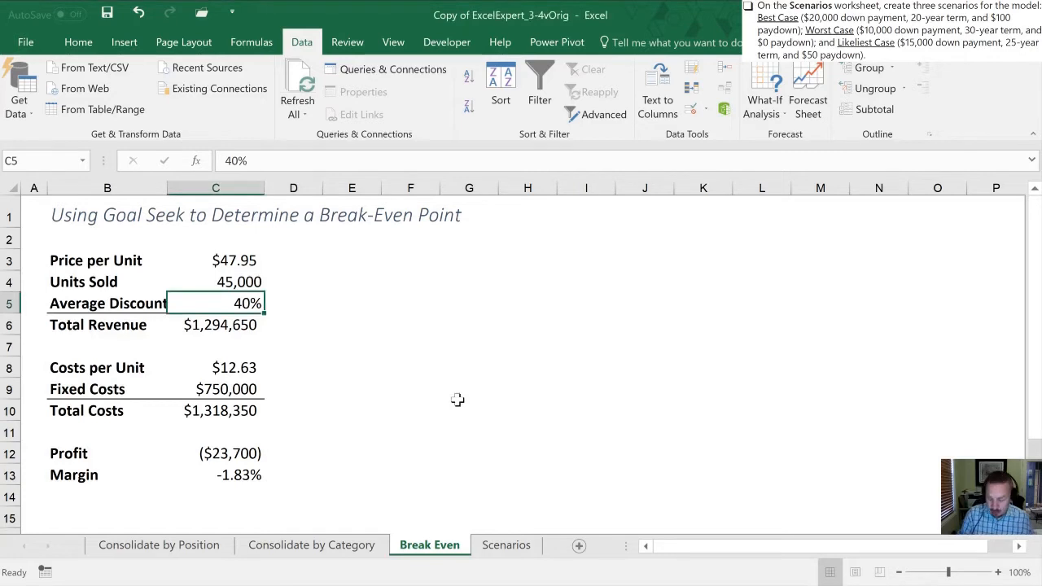
# Switch to the Scenarios worksheet and open the Scenario Manager, placed clear of the mortgage data
pyautogui.hotkey('ctrl', 'pagedown')
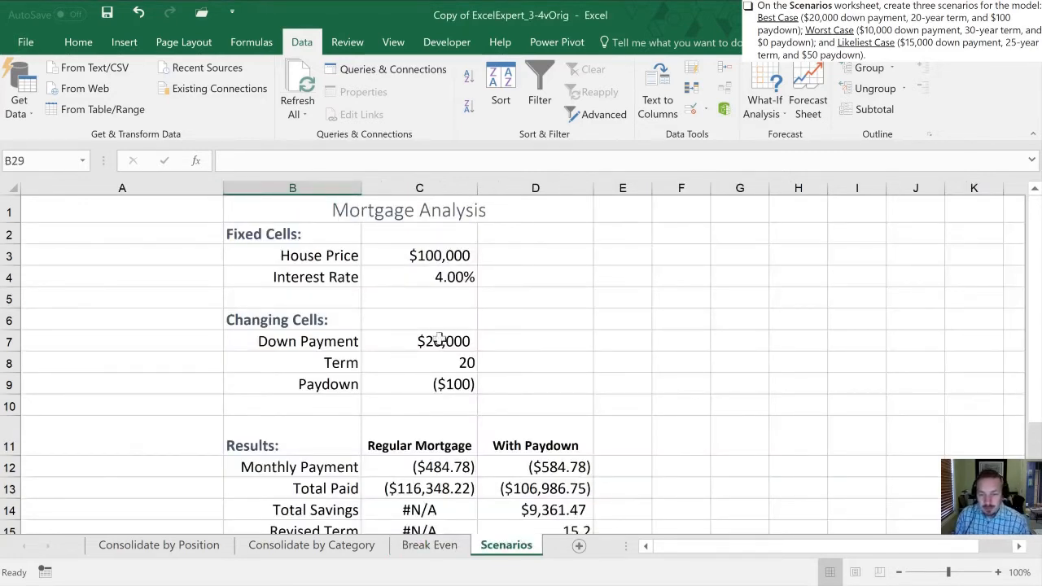
pyautogui.click(899, 573)
pyautogui.click(899, 573)
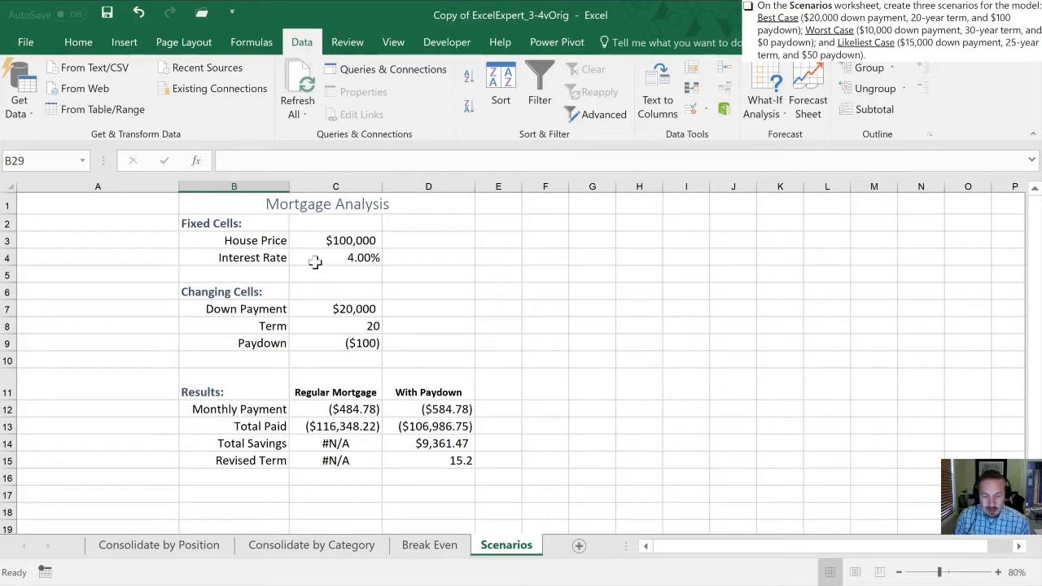
pyautogui.click(562, 285)
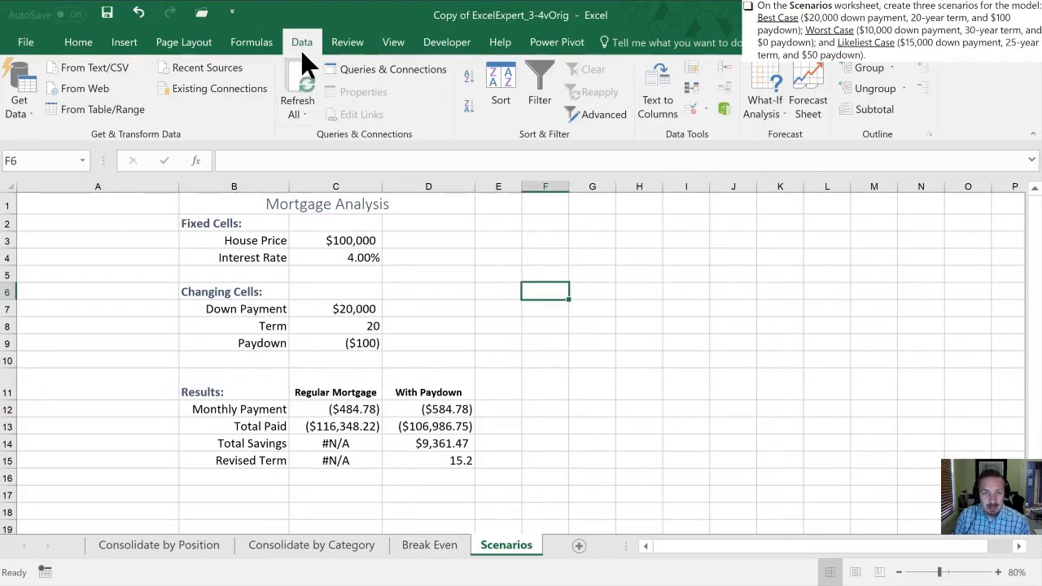
pyautogui.click(769, 116)
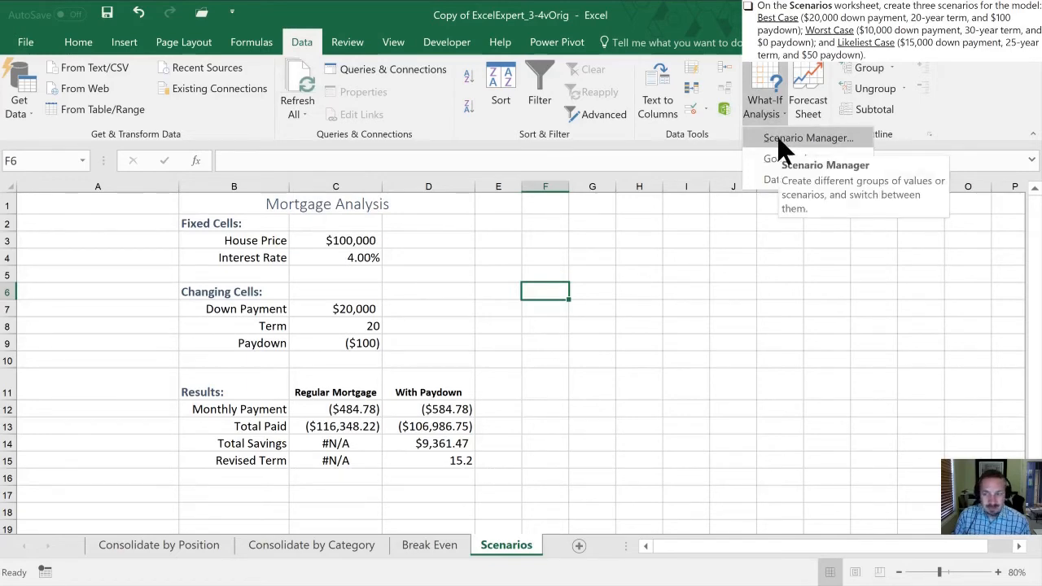
pyautogui.click(779, 140)
pyautogui.moveTo(425, 135); pyautogui.dragTo(710, 169)
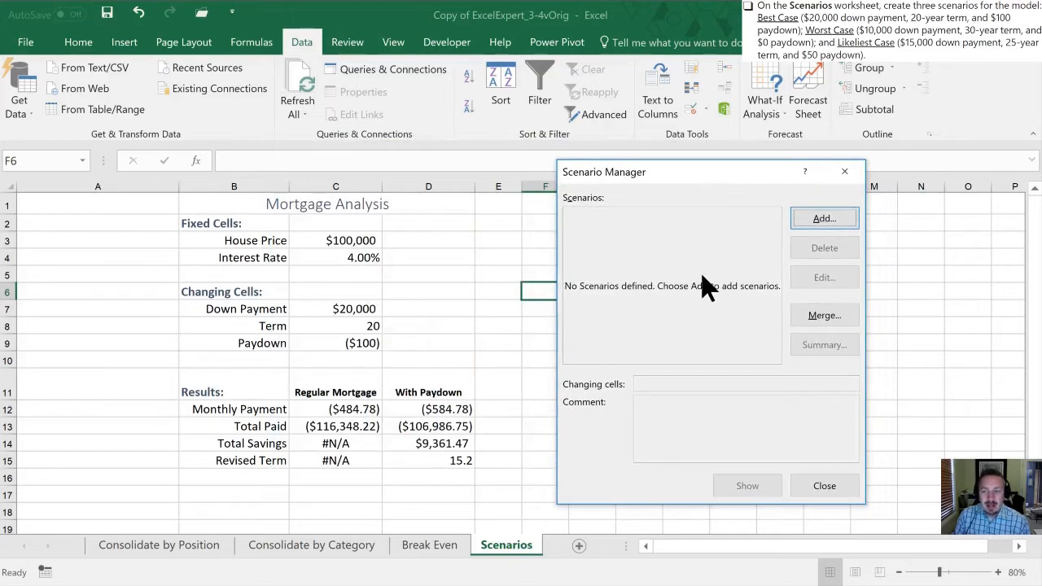
# Add a scenario named Best Case with changing cells C7:C9, keeping the values 20000, 20 and -100
pyautogui.click(812, 218)
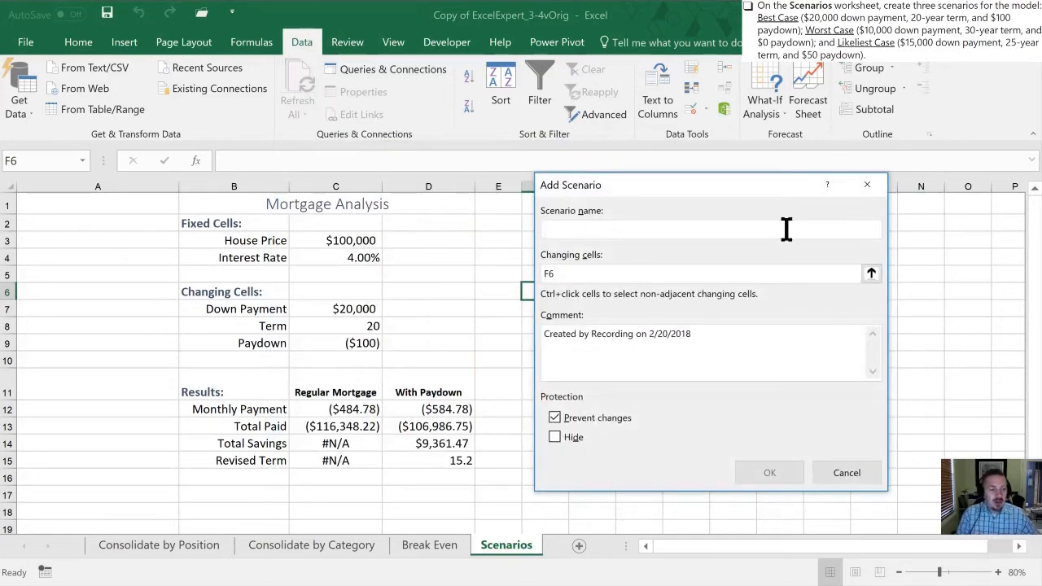
pyautogui.write('Best ')
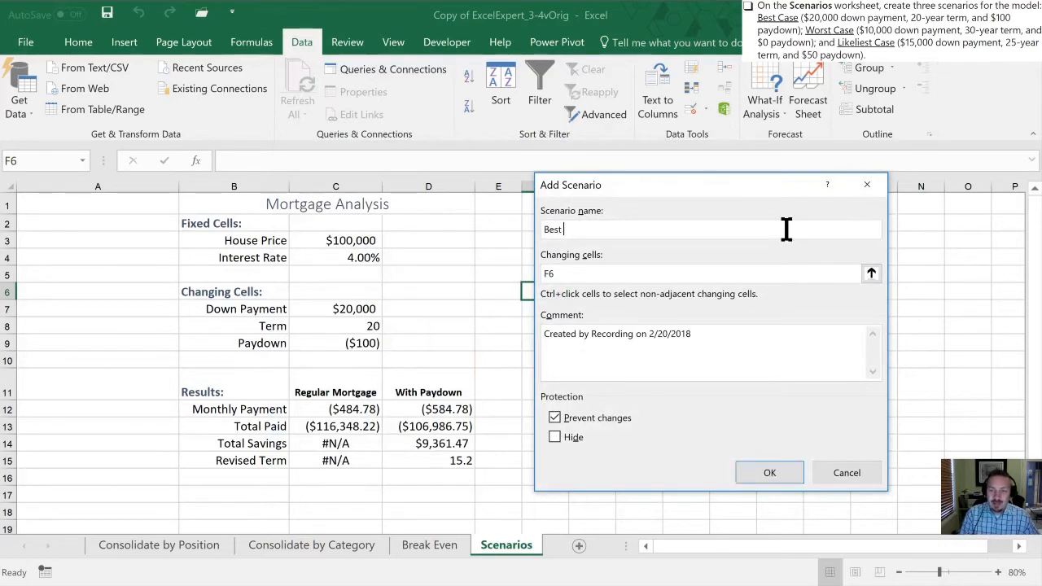
pyautogui.write('Case')
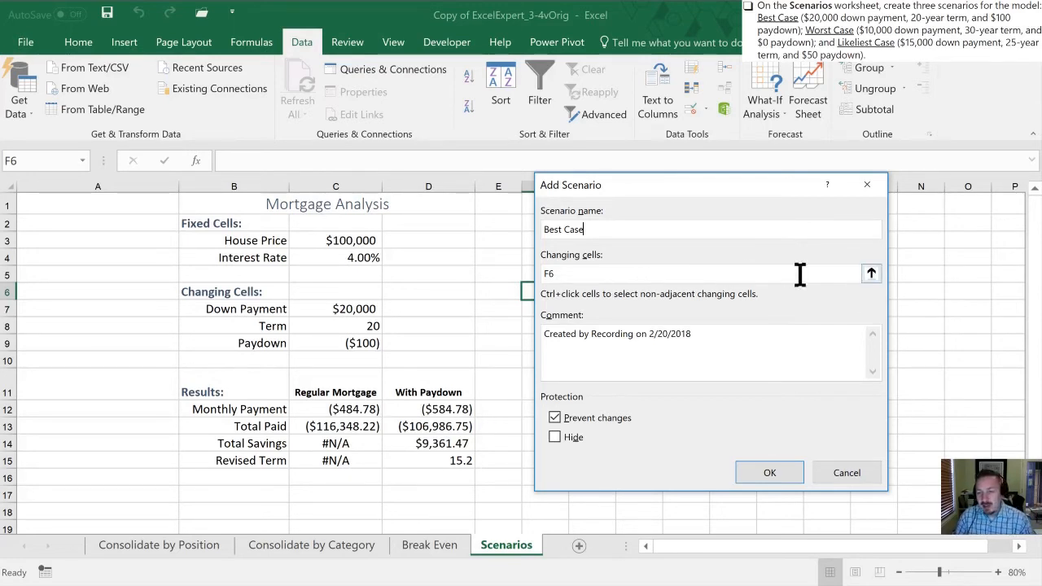
pyautogui.click(871, 275)
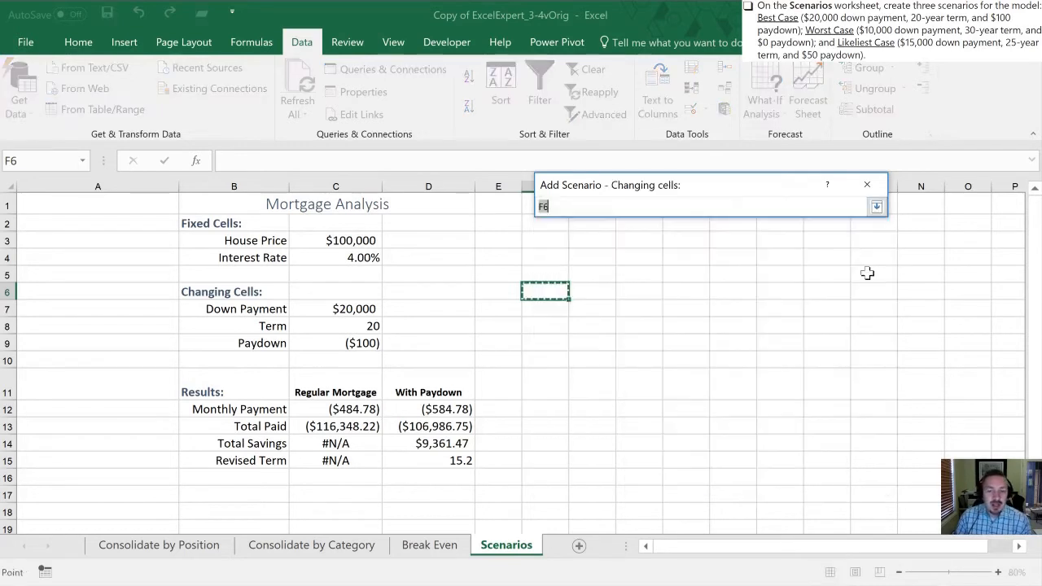
pyautogui.moveTo(342, 314); pyautogui.dragTo(341, 348)
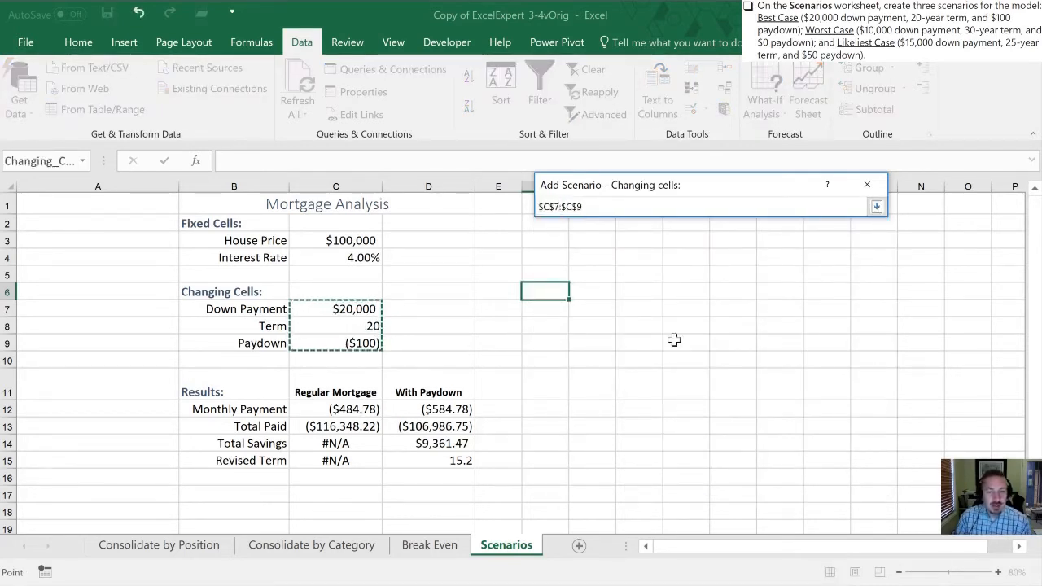
pyautogui.click(877, 206)
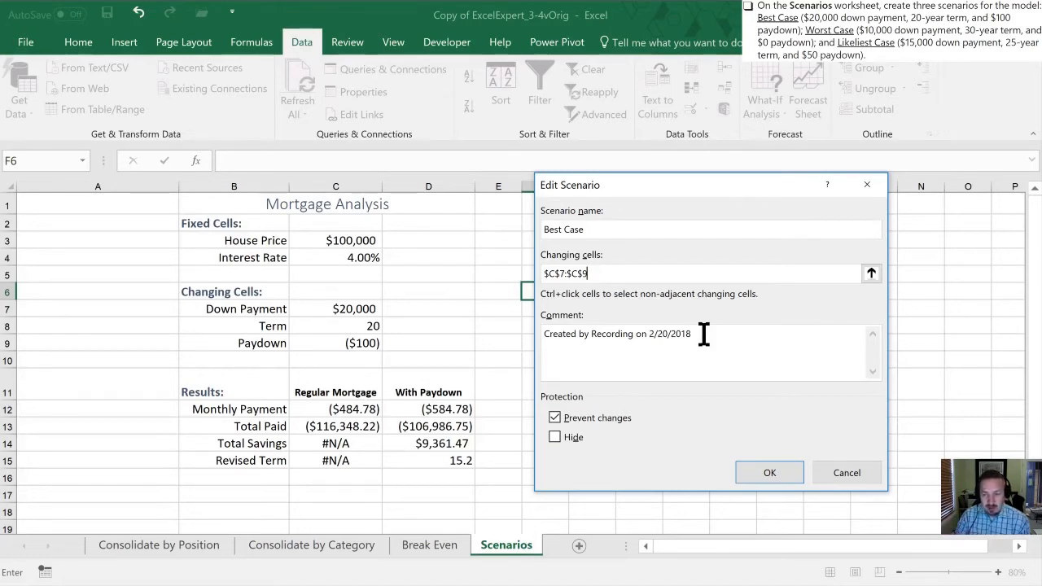
pyautogui.click(770, 472)
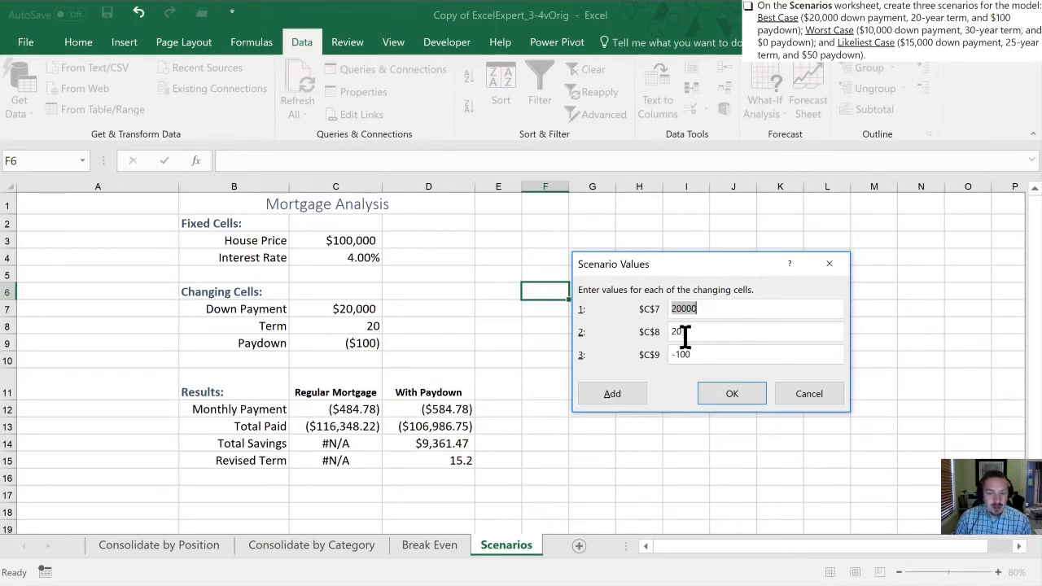
pyautogui.click(727, 393)
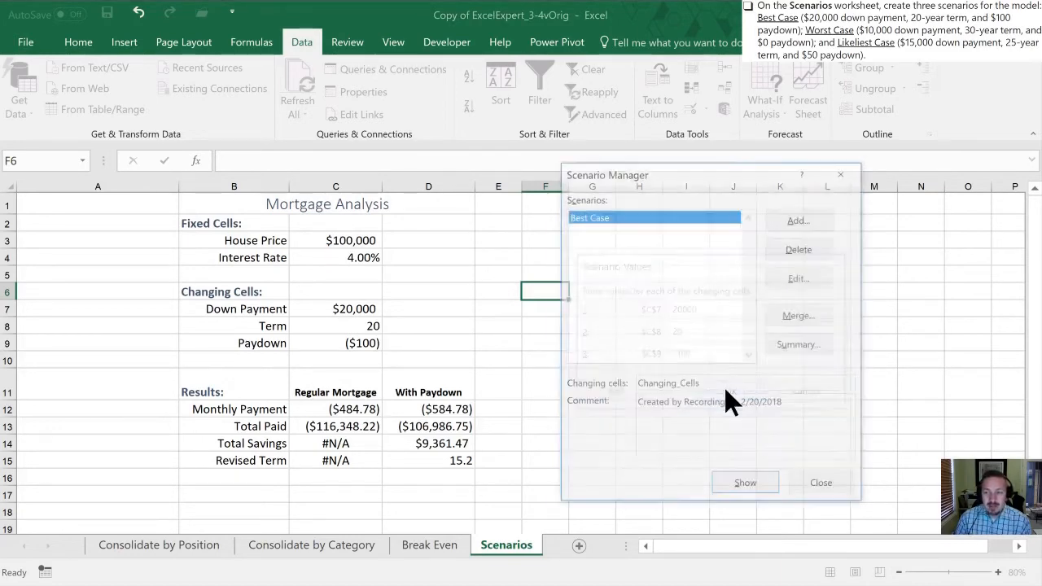
# Add a second scenario named Worst Case on changing cells C7:C9 and proceed to its values
pyautogui.click(778, 223)
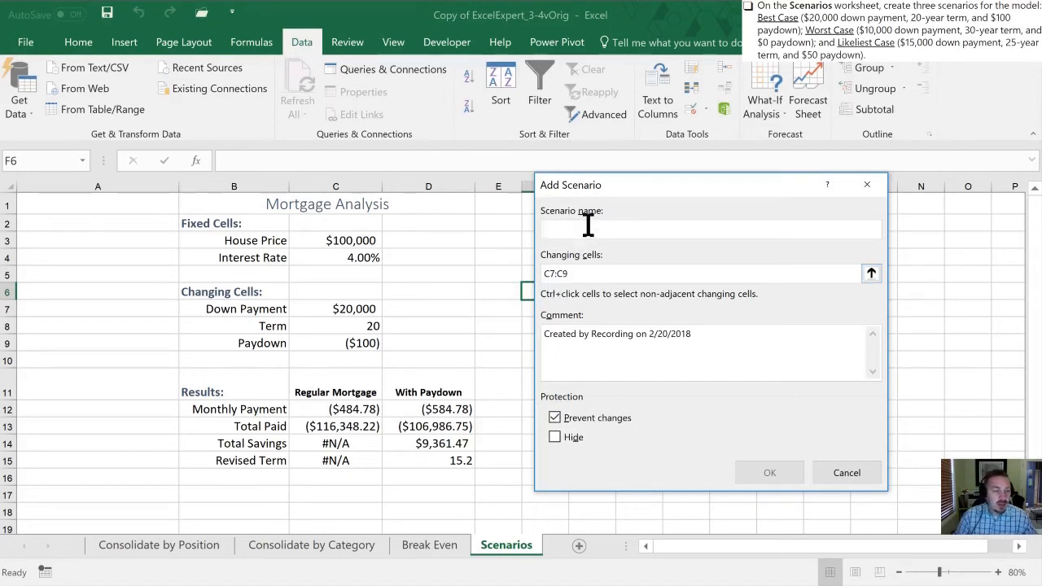
pyautogui.write('Worst')
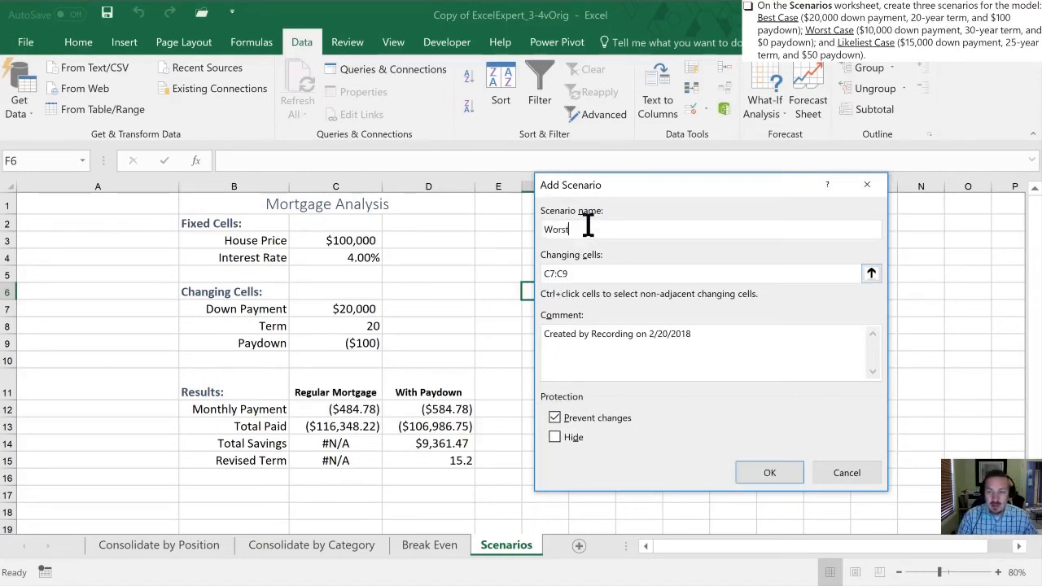
pyautogui.write(' Cas')
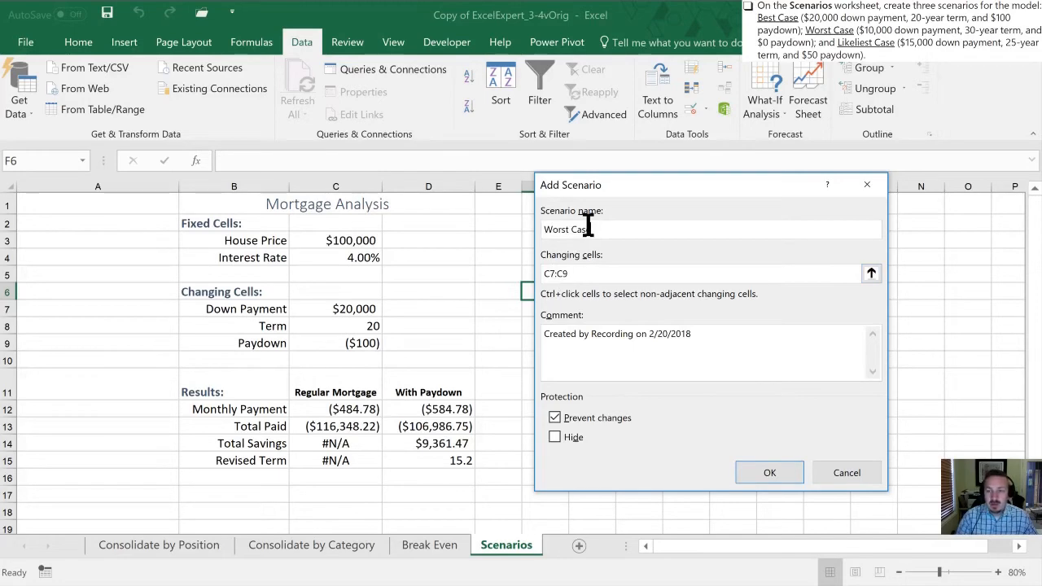
pyautogui.write('e')
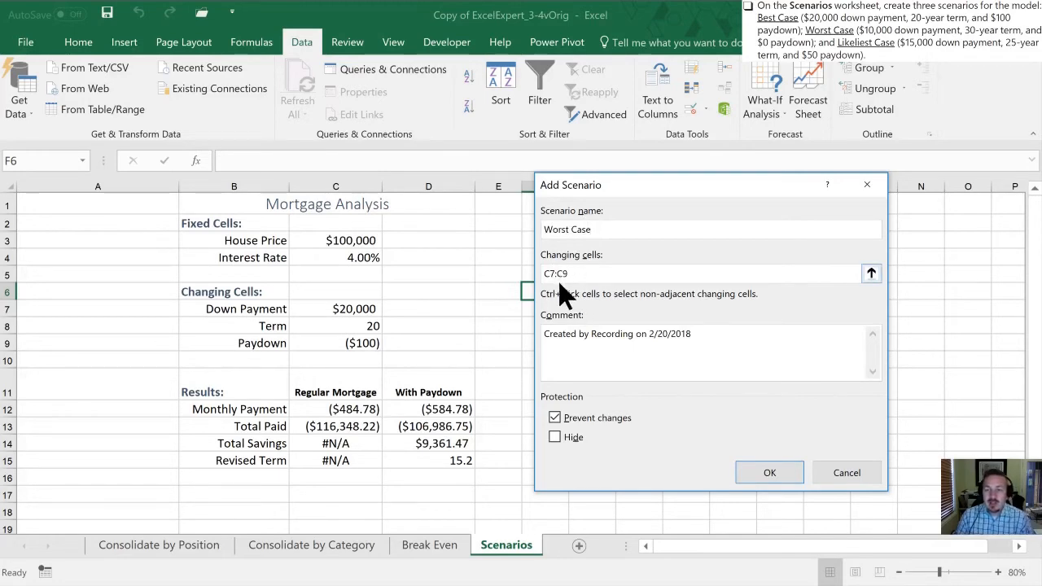
pyautogui.click(765, 470)
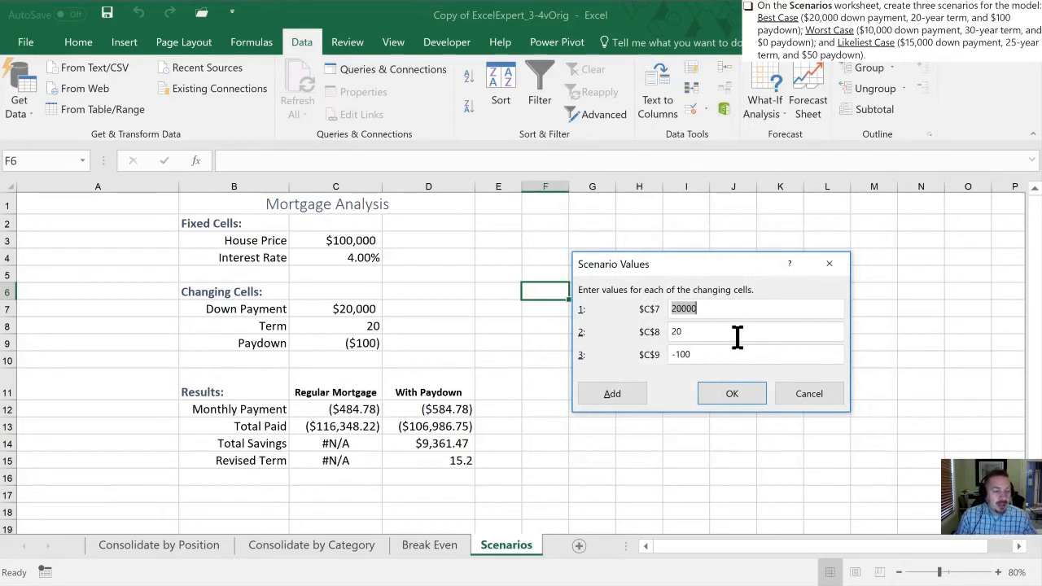
# Set the Worst Case values to 10000 for the down payment, 30 for the term and 0 for the paydown
pyautogui.write('10000')
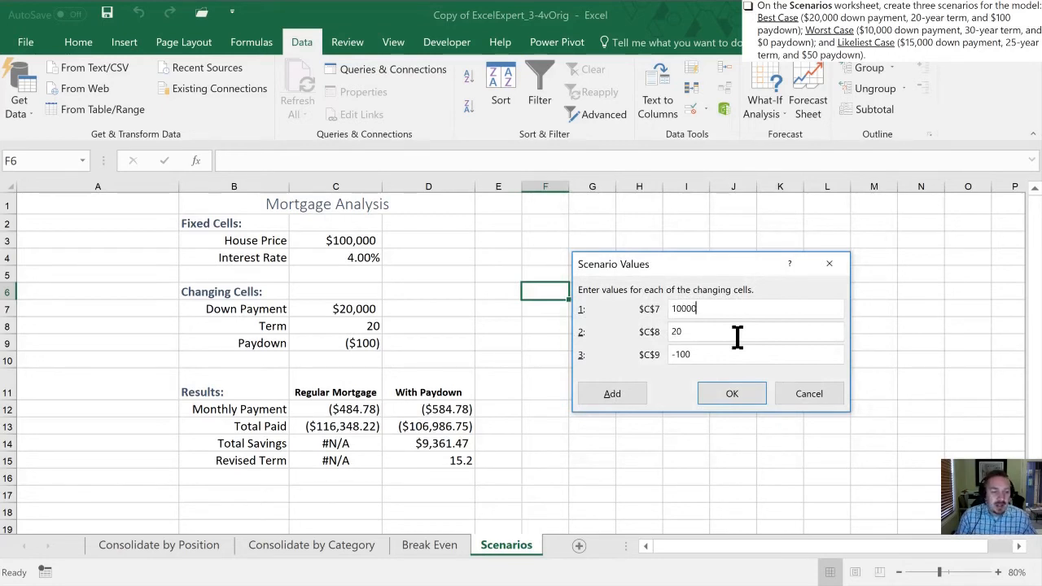
pyautogui.press('Tab')
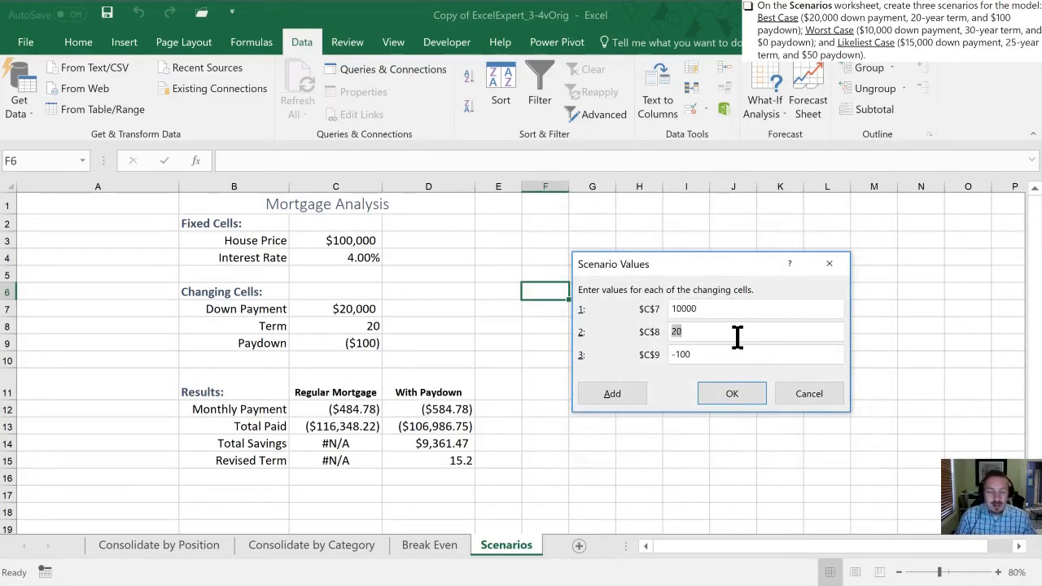
pyautogui.write('30')
pyautogui.press('Tab')
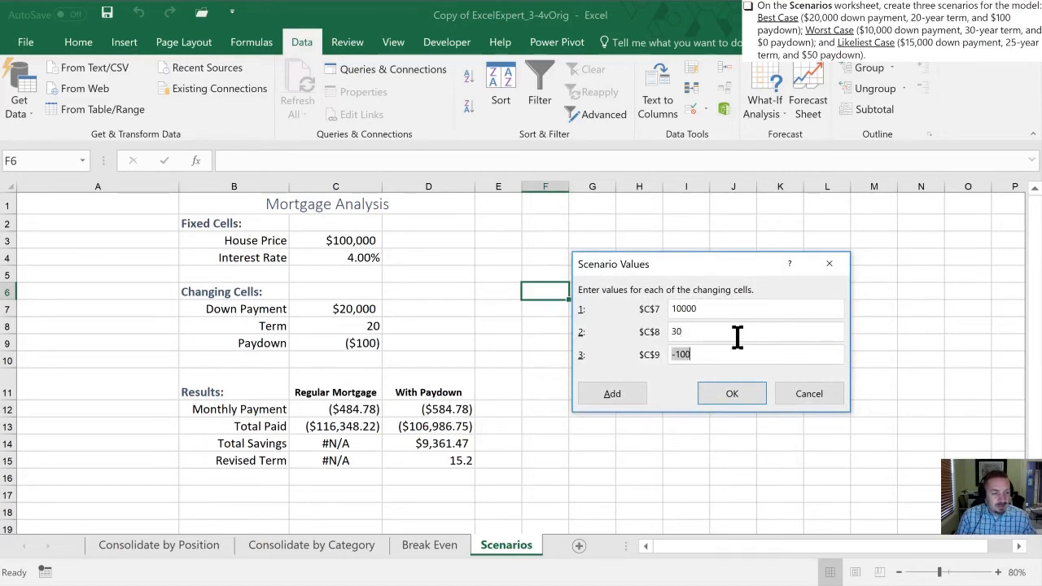
pyautogui.write('0')
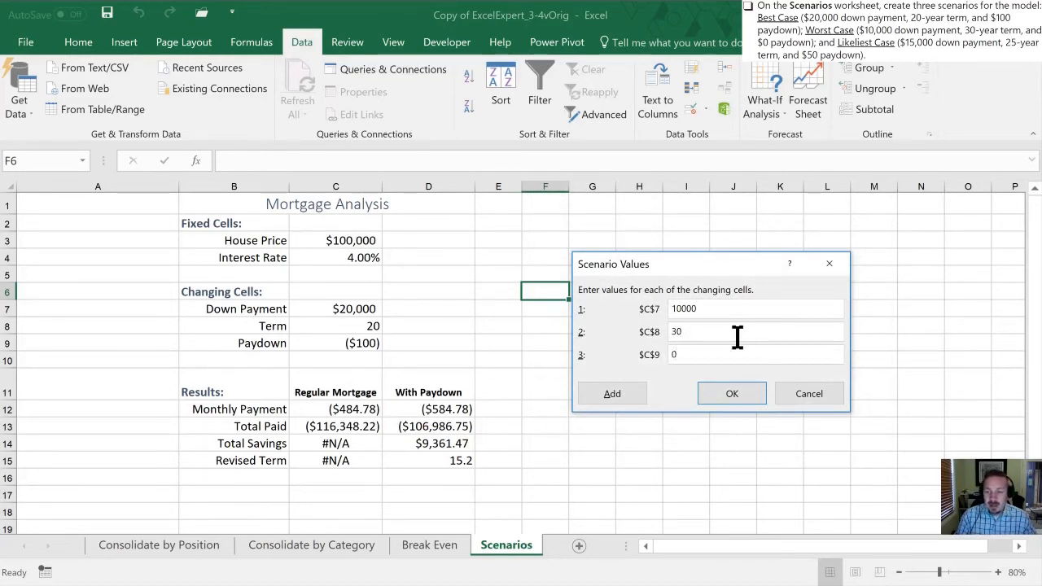
pyautogui.click(727, 394)
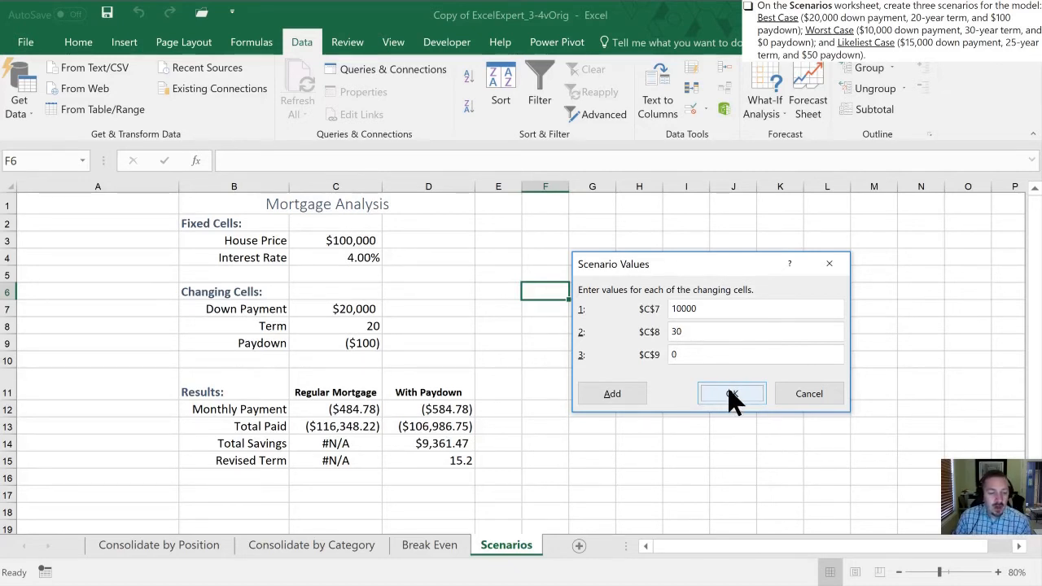
# Add a third scenario named Likeliest Case on changing cells C7:C9 and proceed to its values
pyautogui.click(613, 394)
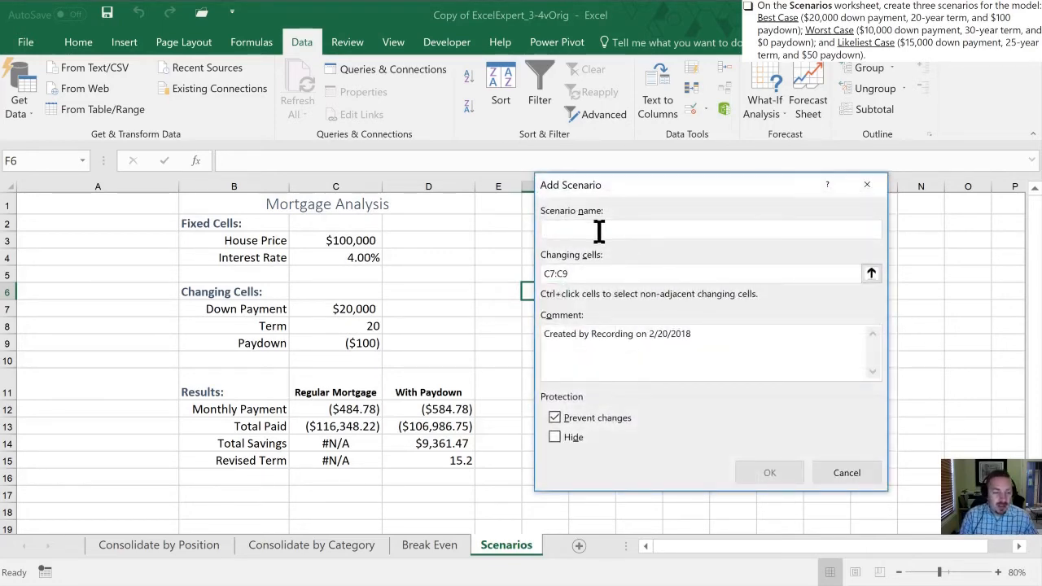
pyautogui.write('Li')
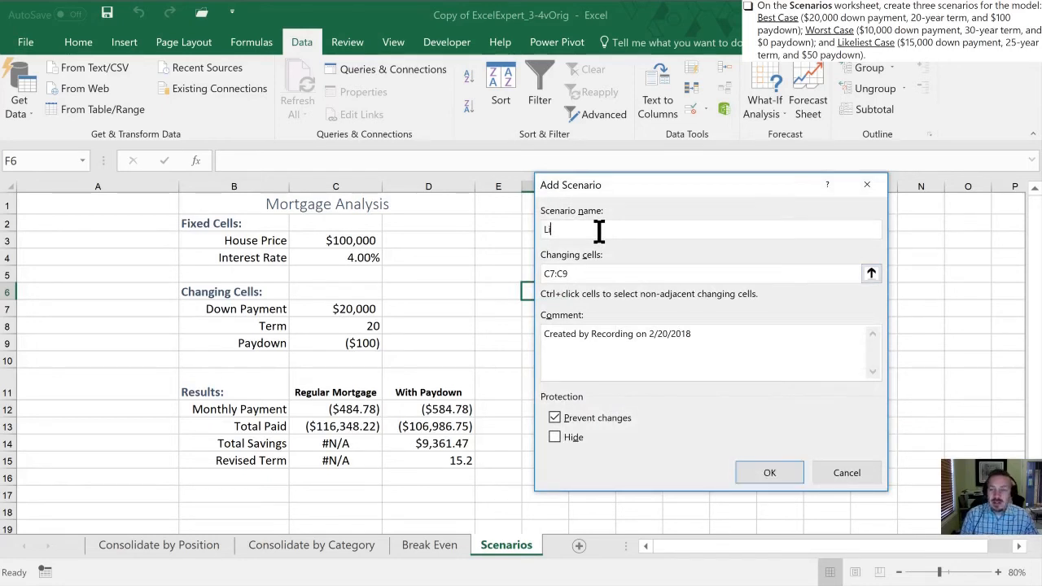
pyautogui.write('keliest C')
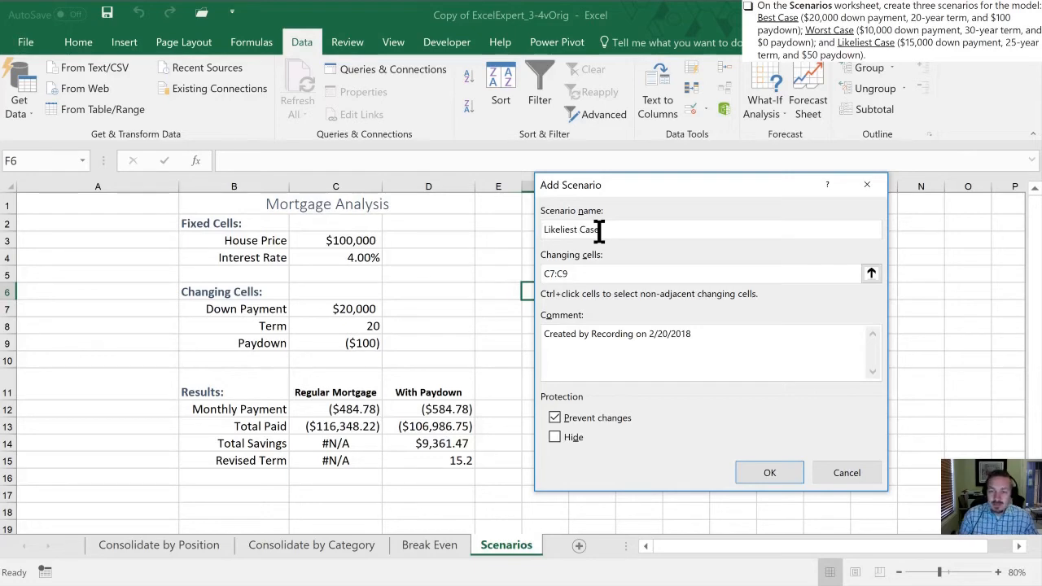
pyautogui.write('ase')
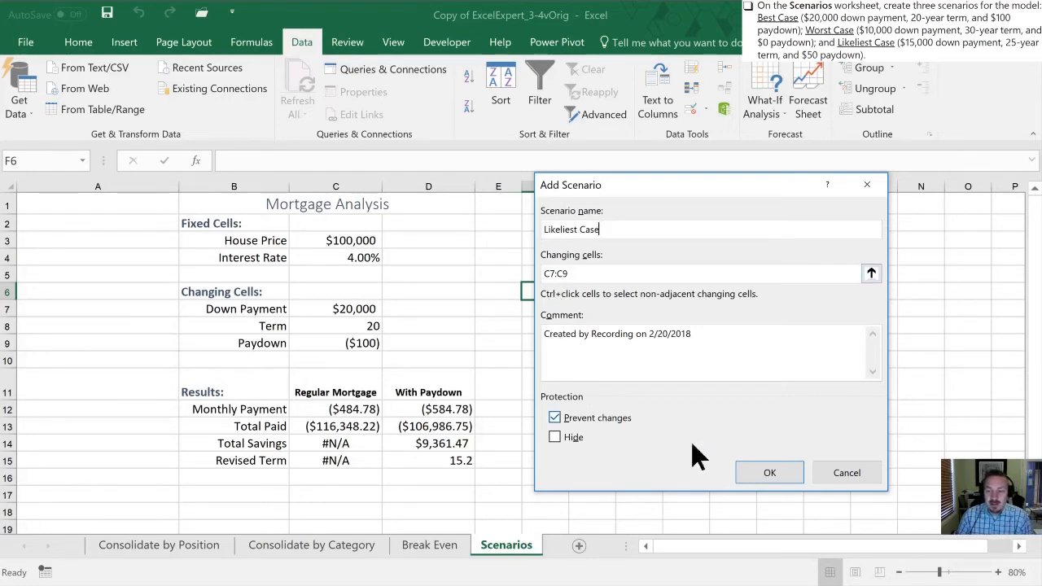
pyautogui.click(770, 473)
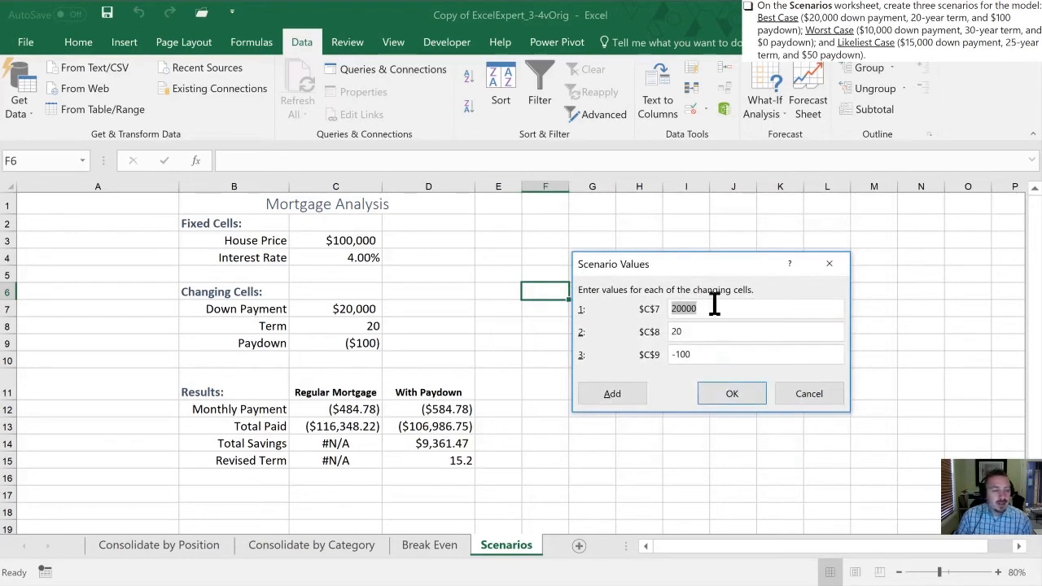
# Set the Likeliest Case values to 15000 for the down payment, 25 for the term and -50 for the paydown, and save the scenario
pyautogui.write('15000')
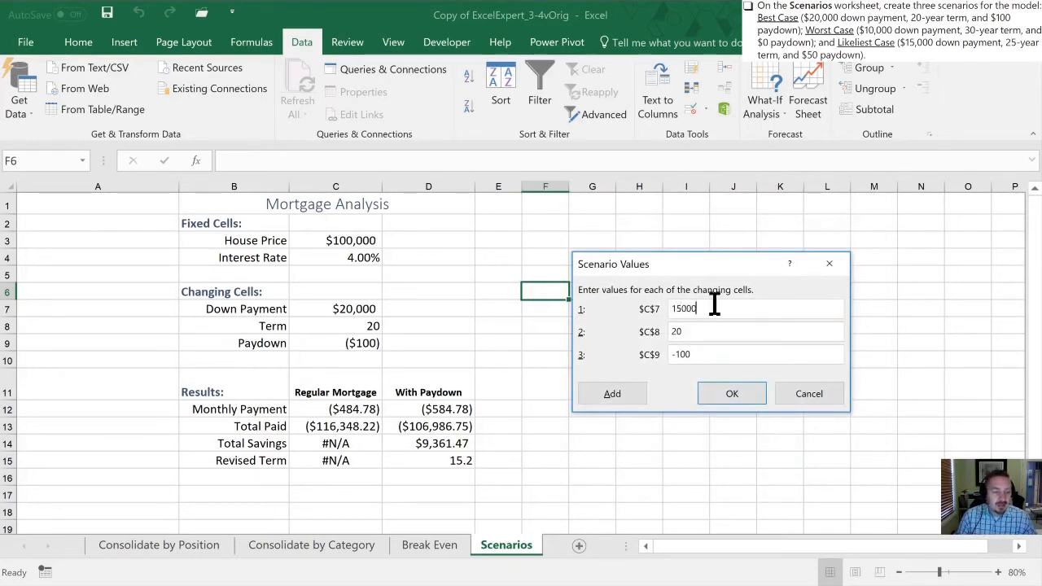
pyautogui.press('Tab')
pyautogui.write('30')
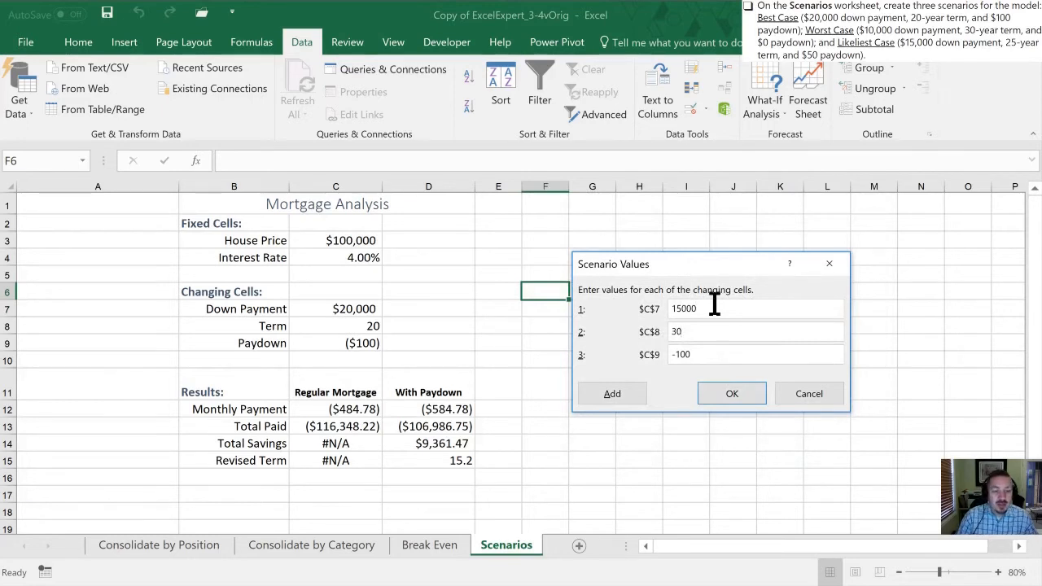
pyautogui.press('BackSpace')
pyautogui.press('BackSpace')
pyautogui.write('25')
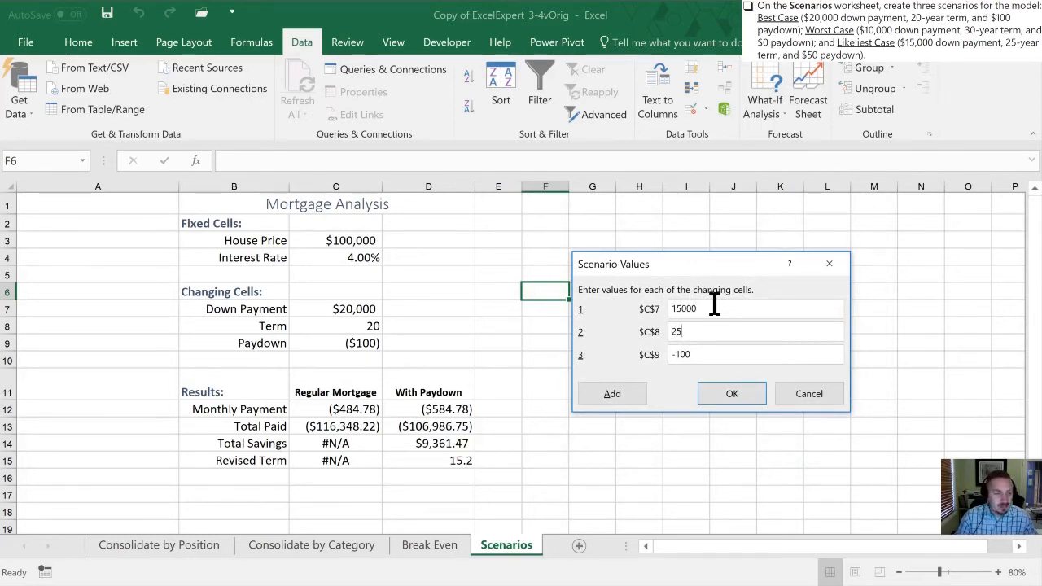
pyautogui.press('Tab')
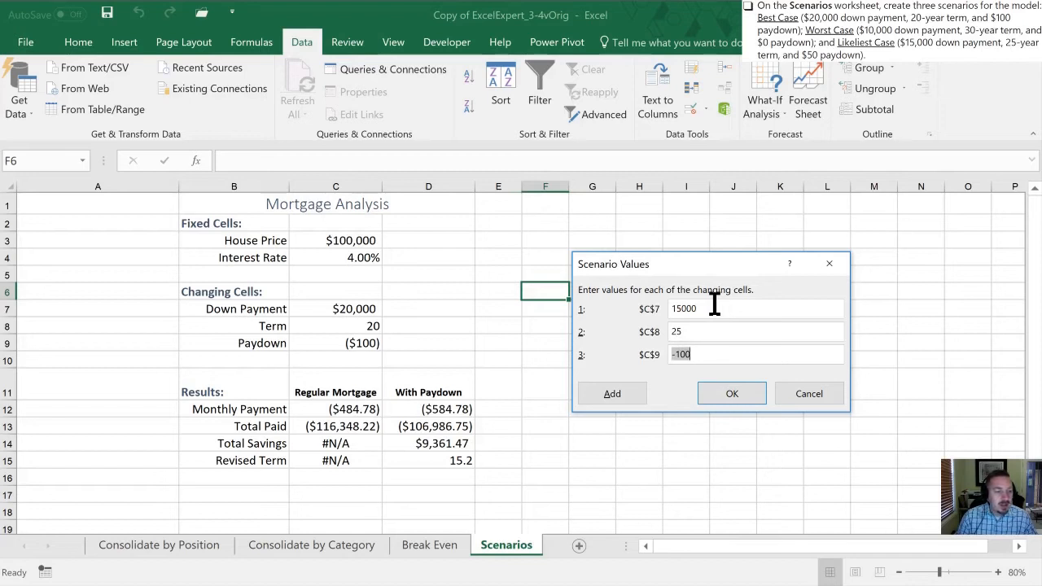
pyautogui.press('BackSpace')
pyautogui.write('-5')
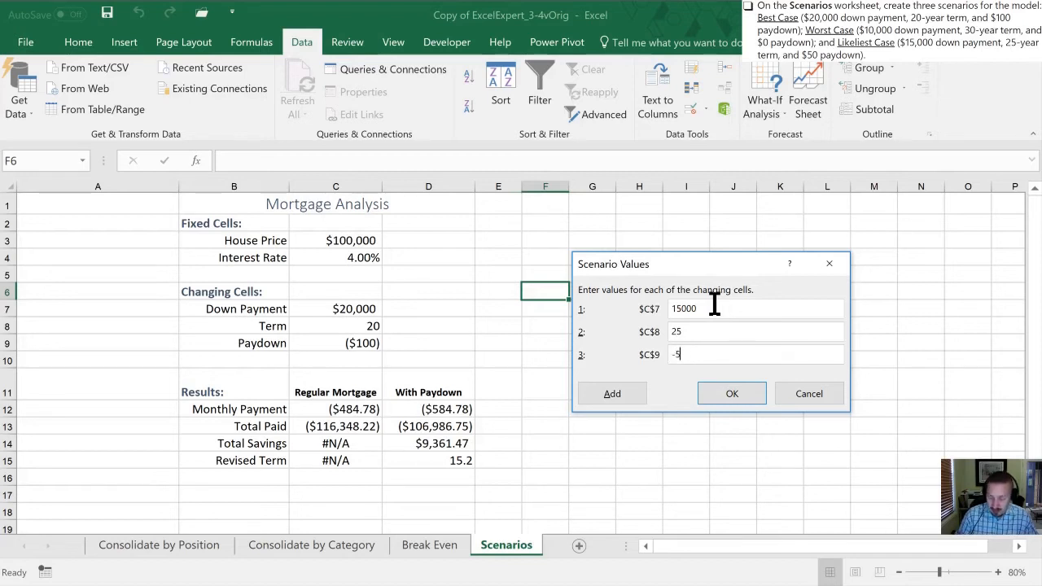
pyautogui.write('0')
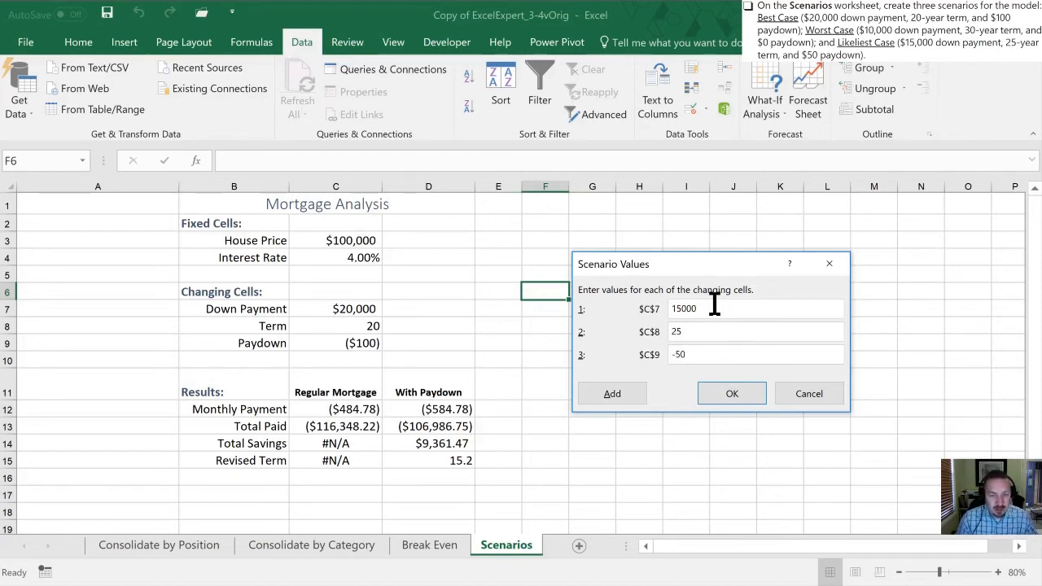
pyautogui.click(716, 394)
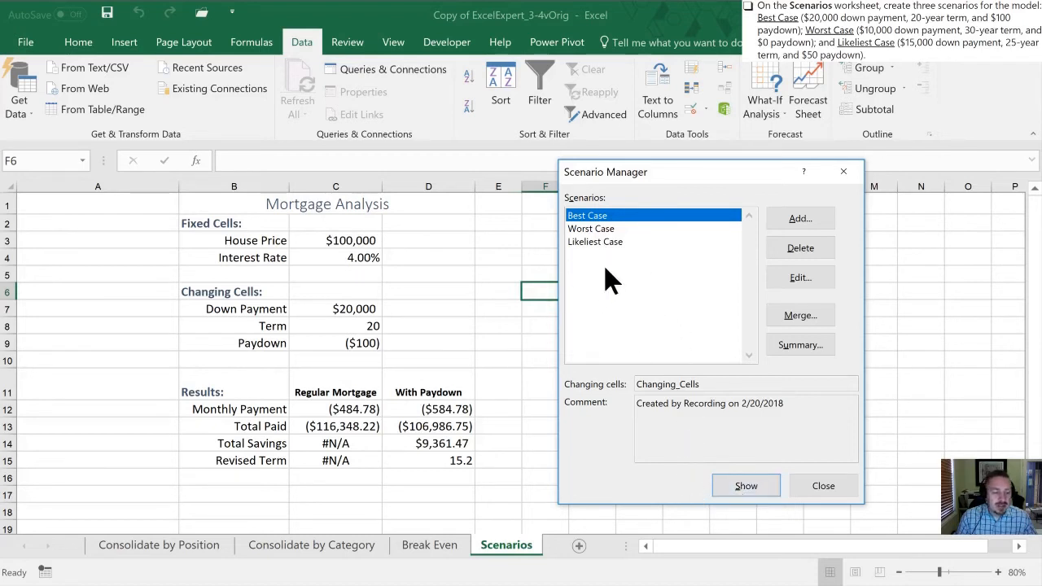
# Move the Scenario Manager farther from the mortgage data and show the Worst Case scenario followed by the Likeliest Case scenario
pyautogui.moveTo(660, 181); pyautogui.dragTo(700, 185)
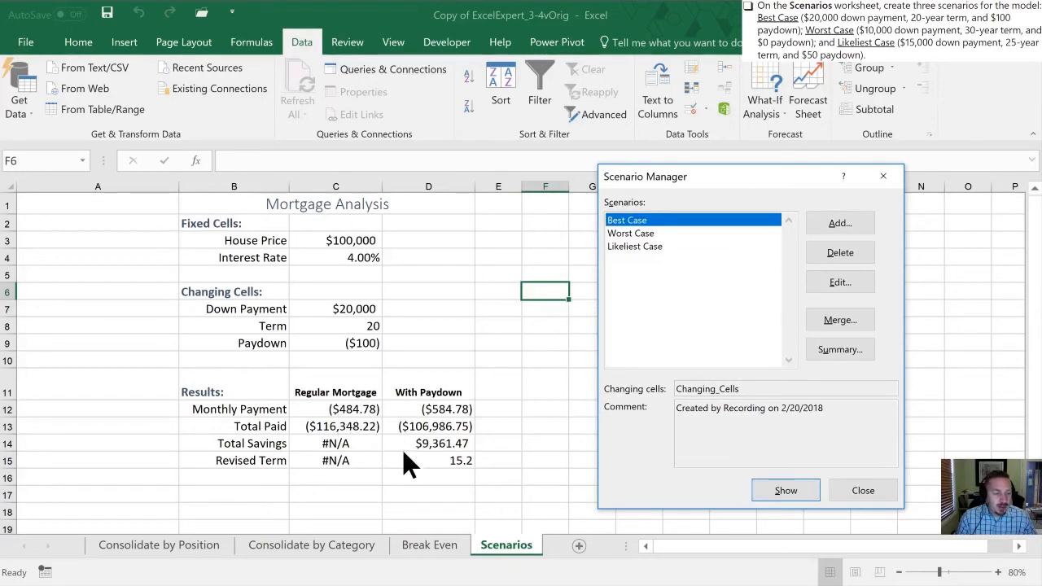
pyautogui.click(633, 233)
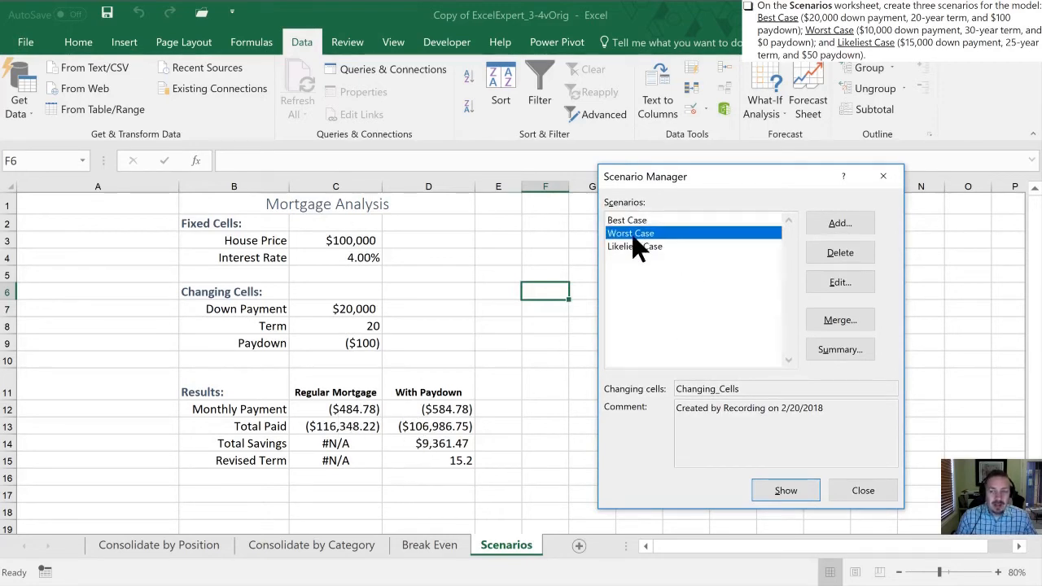
pyautogui.click(776, 490)
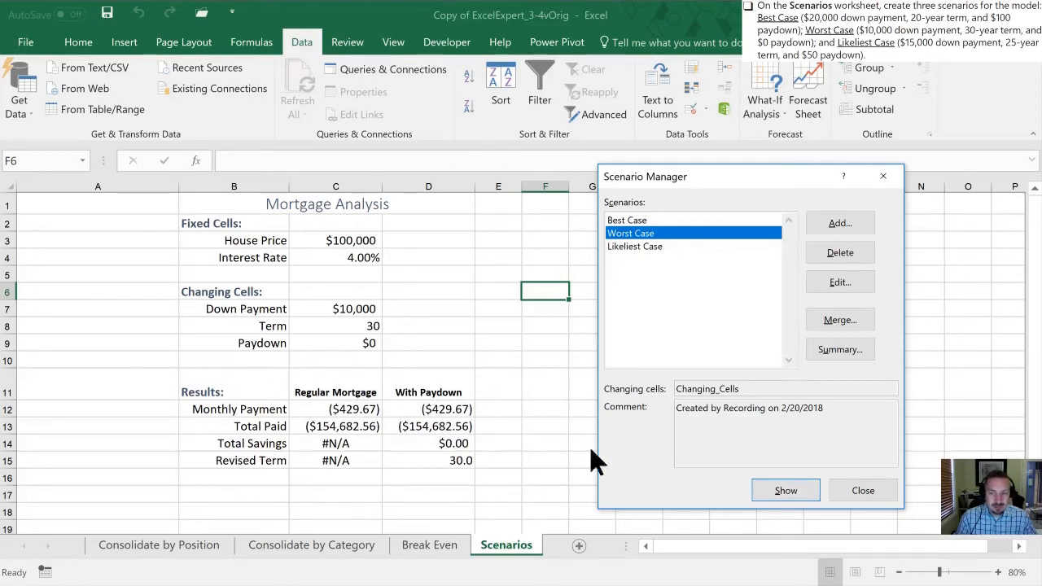
pyautogui.click(647, 246)
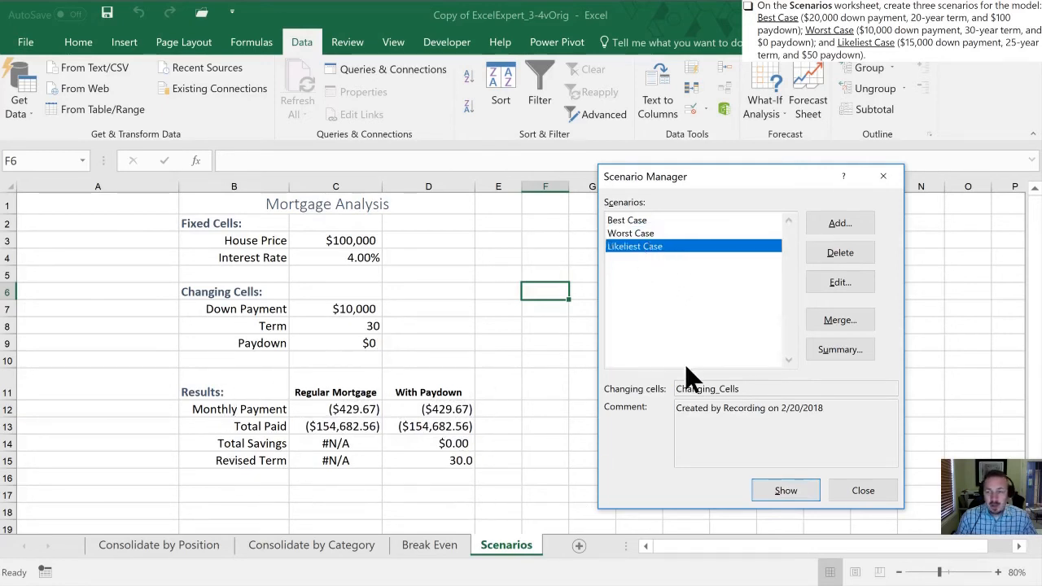
pyautogui.click(789, 490)
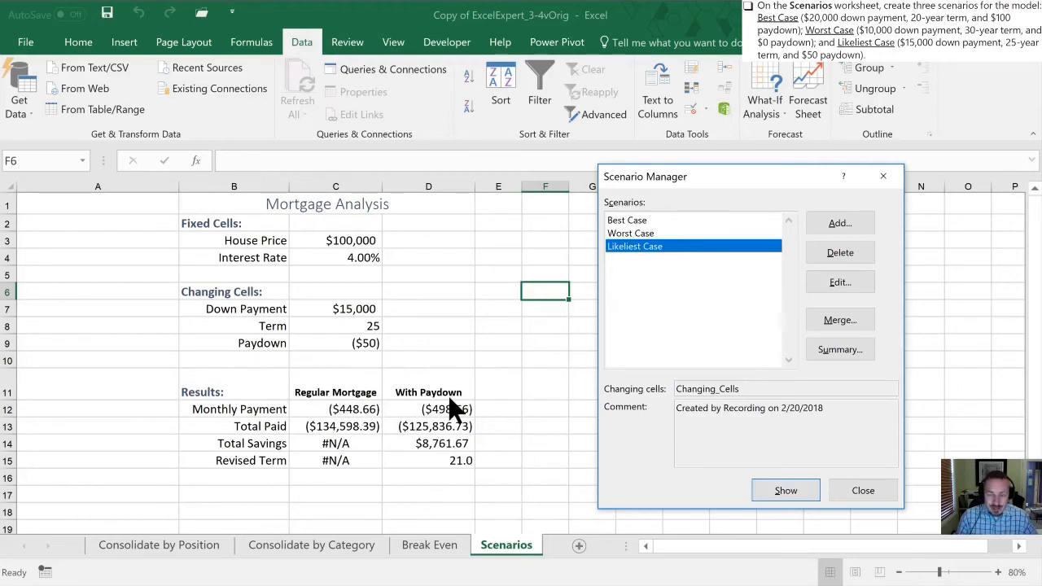
# Show the Best Case scenario in the mortgage model and close the Scenario Manager
pyautogui.click(632, 221)
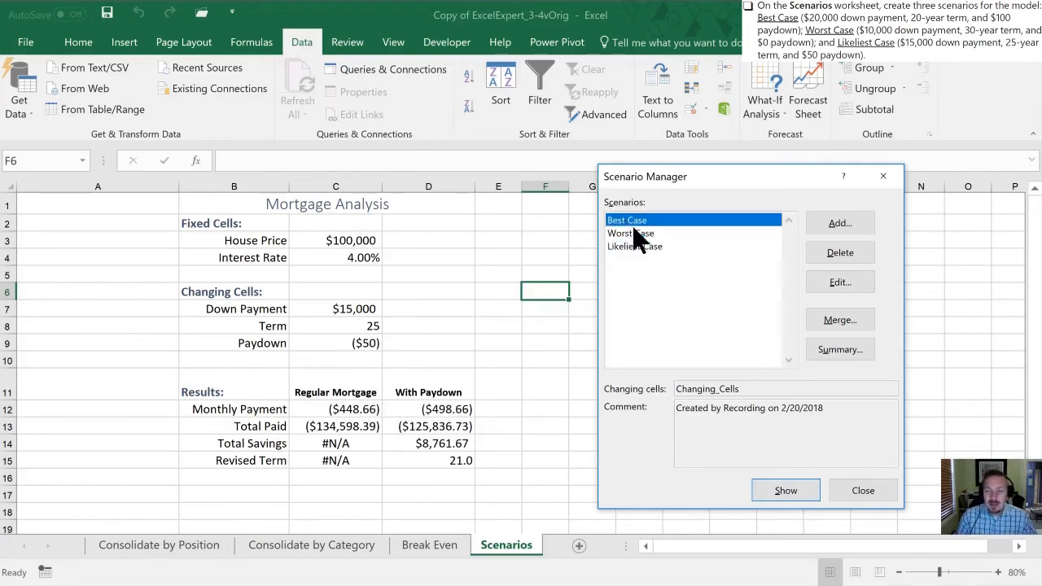
pyautogui.click(775, 493)
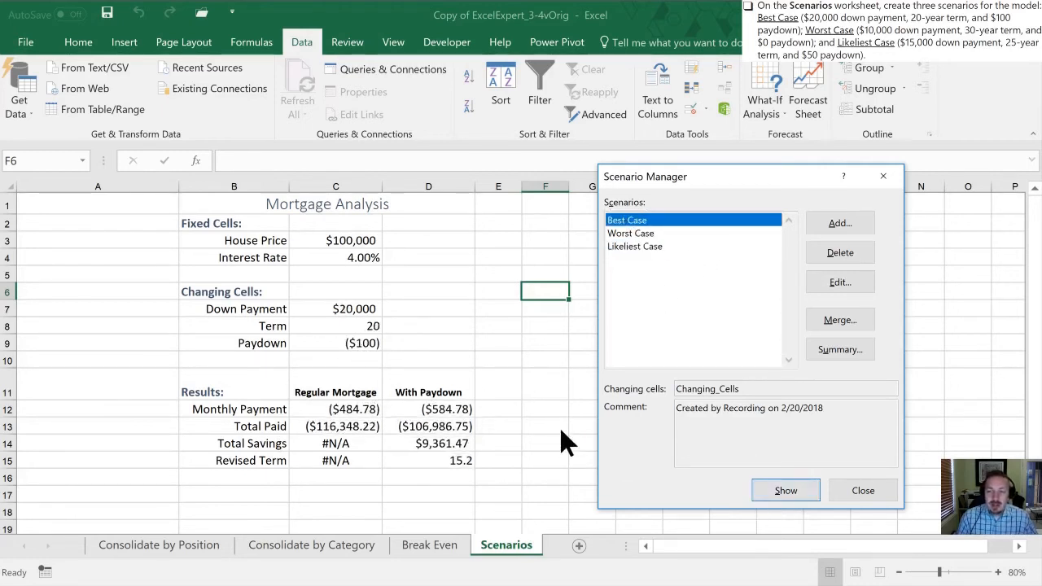
pyautogui.click(863, 490)
# Enter custom changing-cell values directly in the sheet: 17,000 for Down Payment, 15 for Term and -250 for Paydown
pyautogui.click(381, 354)
pyautogui.click(322, 307)
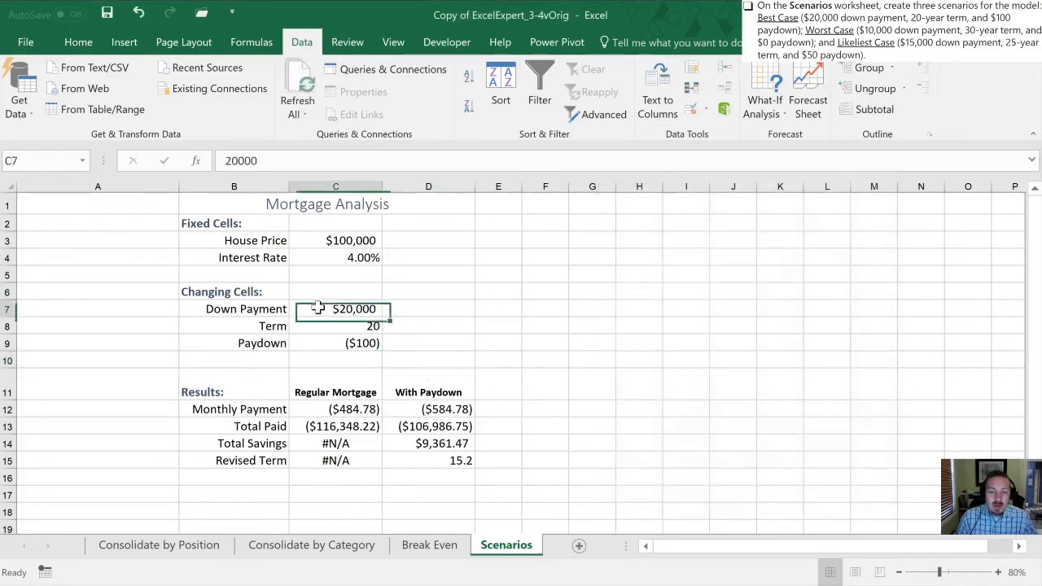
pyautogui.write('17')
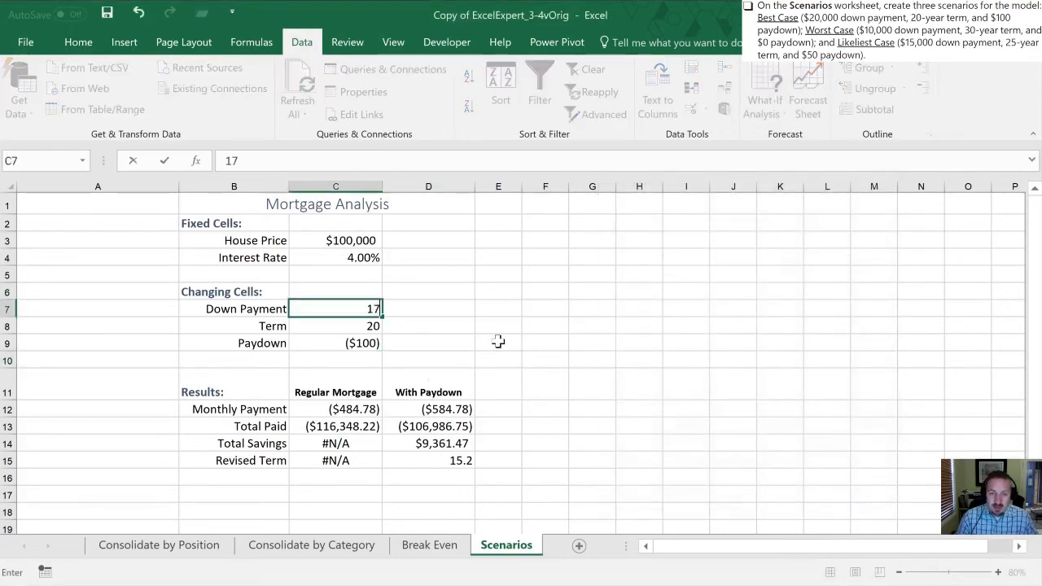
pyautogui.write(',000')
pyautogui.press('Return')
pyautogui.write('15')
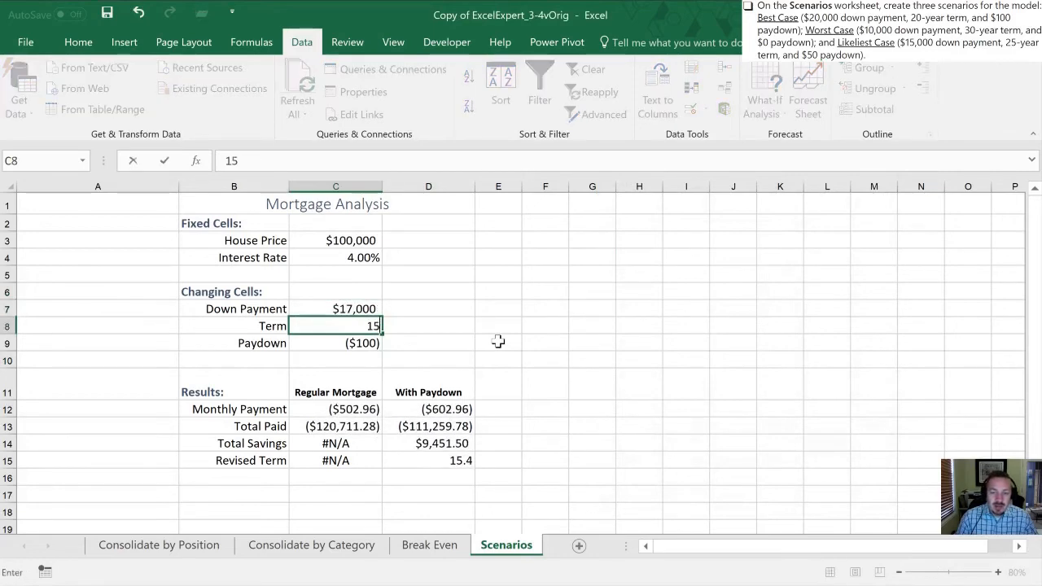
pyautogui.press('Return')
pyautogui.write('-250')
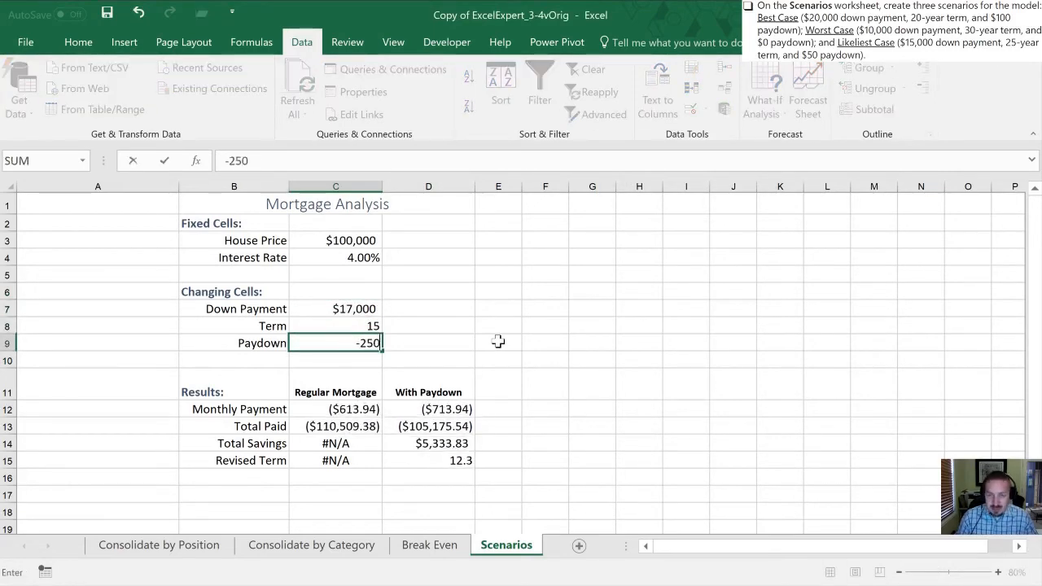
pyautogui.press('Return')
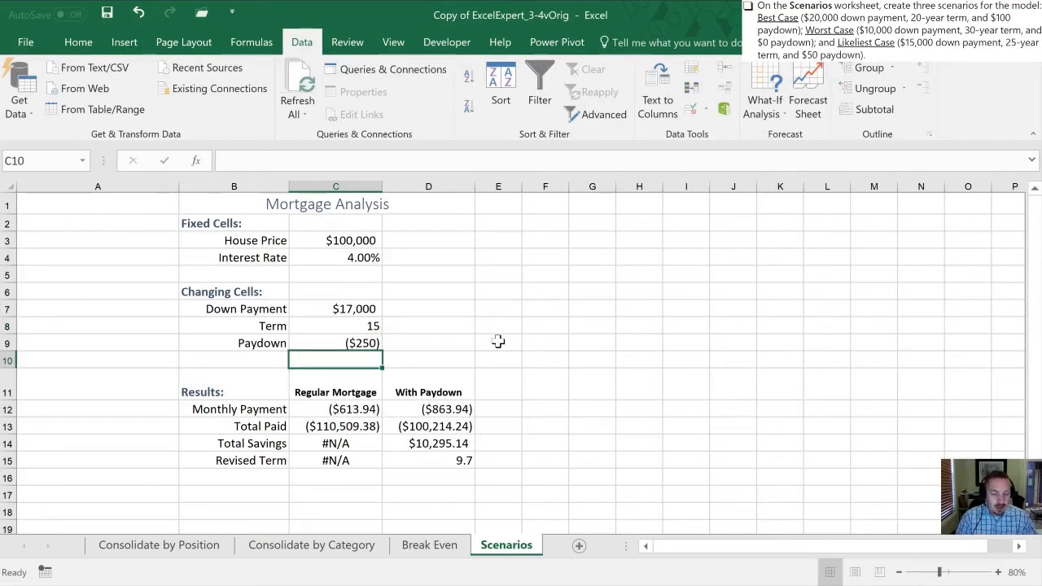
# Reopen the Scenario Manager and apply the Best Case scenario again over the manually entered mortgage values
pyautogui.click(770, 104)
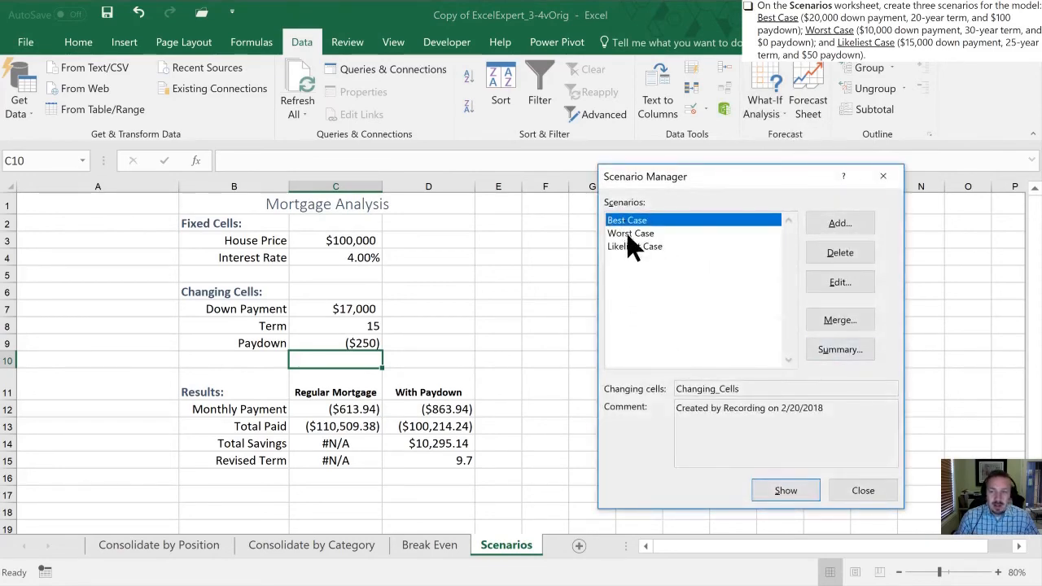
pyautogui.click(777, 490)
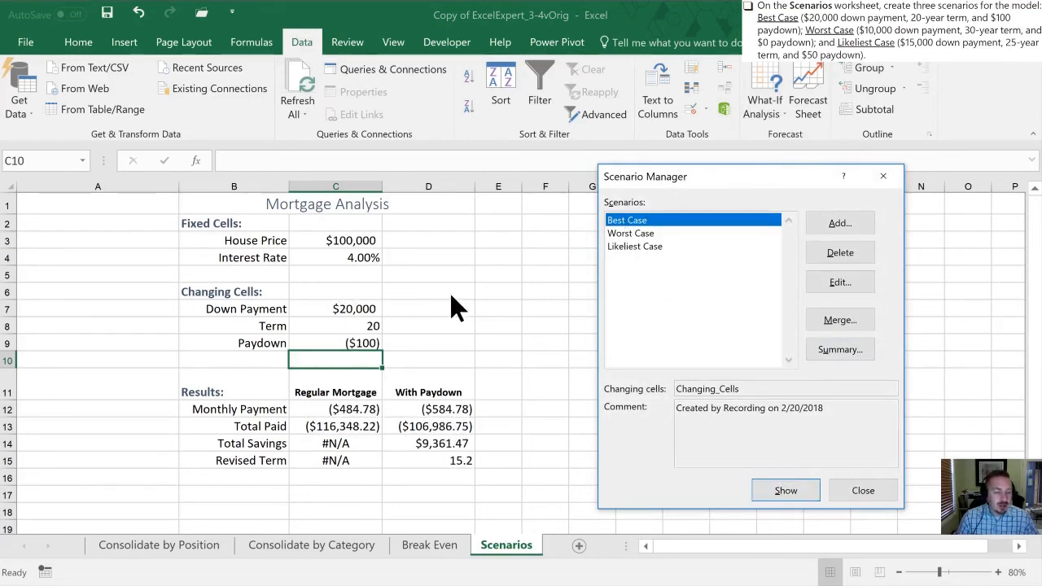